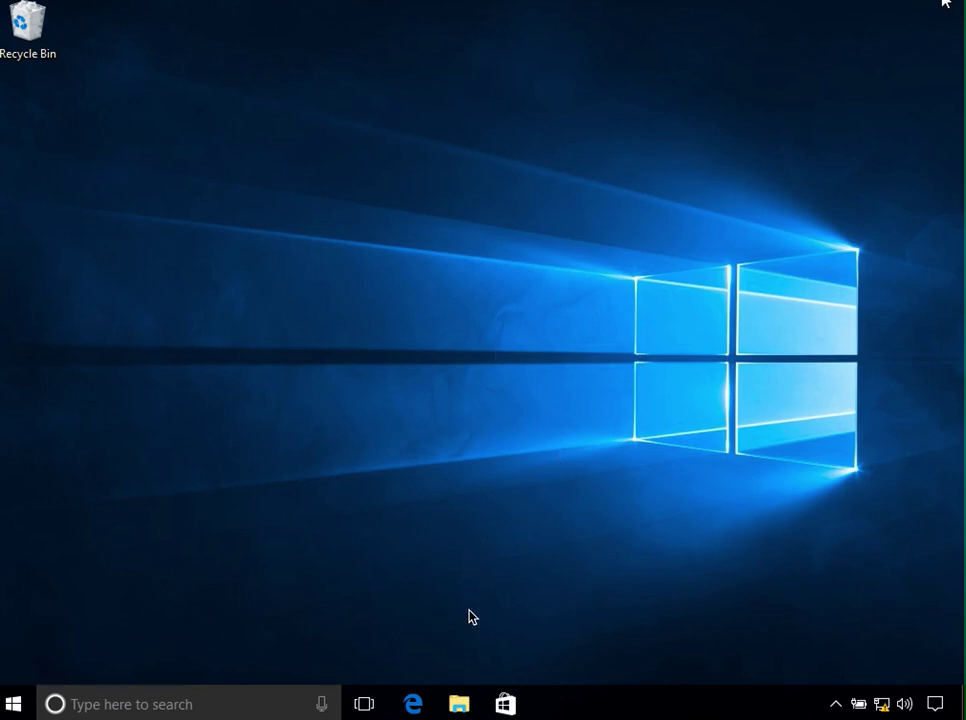
# - Launch Computer Management from This PC in File Explorer via its Manage option
pyautogui.click(466, 702)
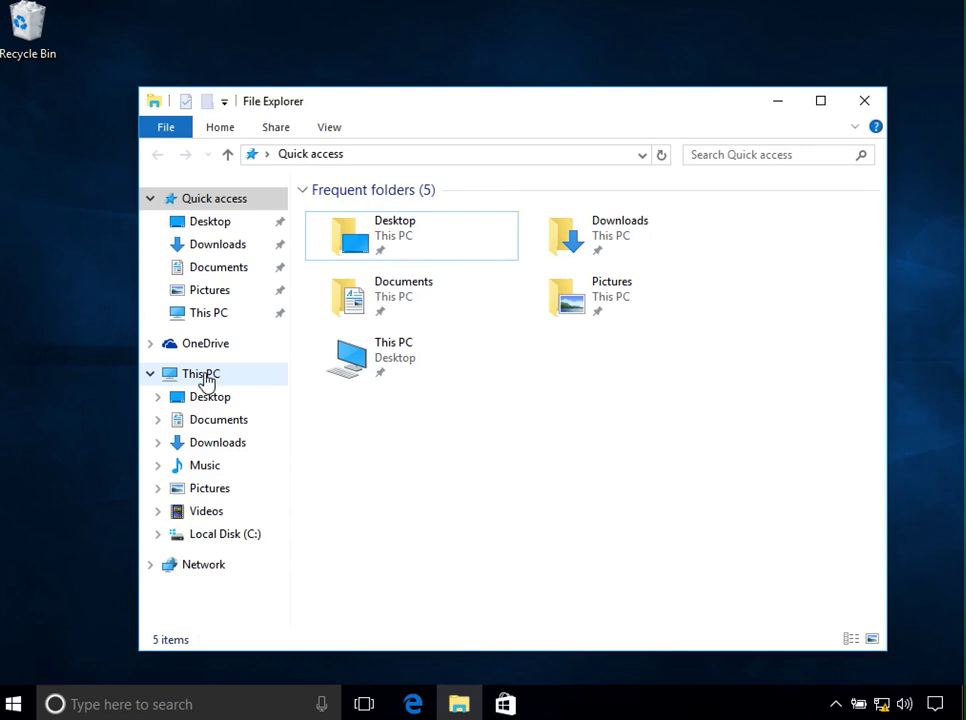
pyautogui.rightClick(210, 383)
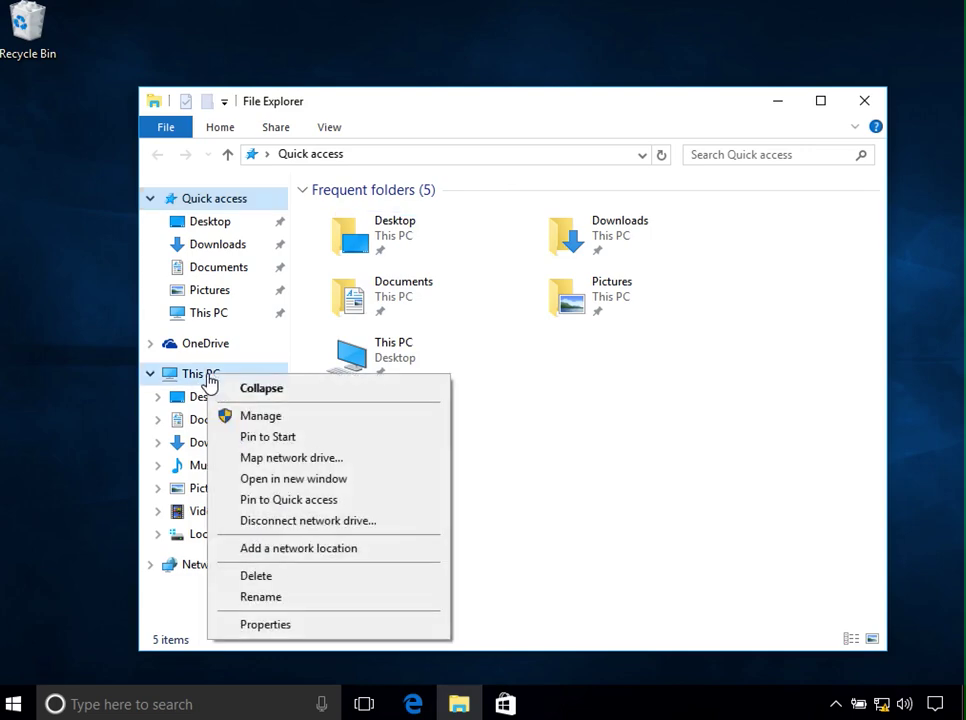
pyautogui.click(262, 416)
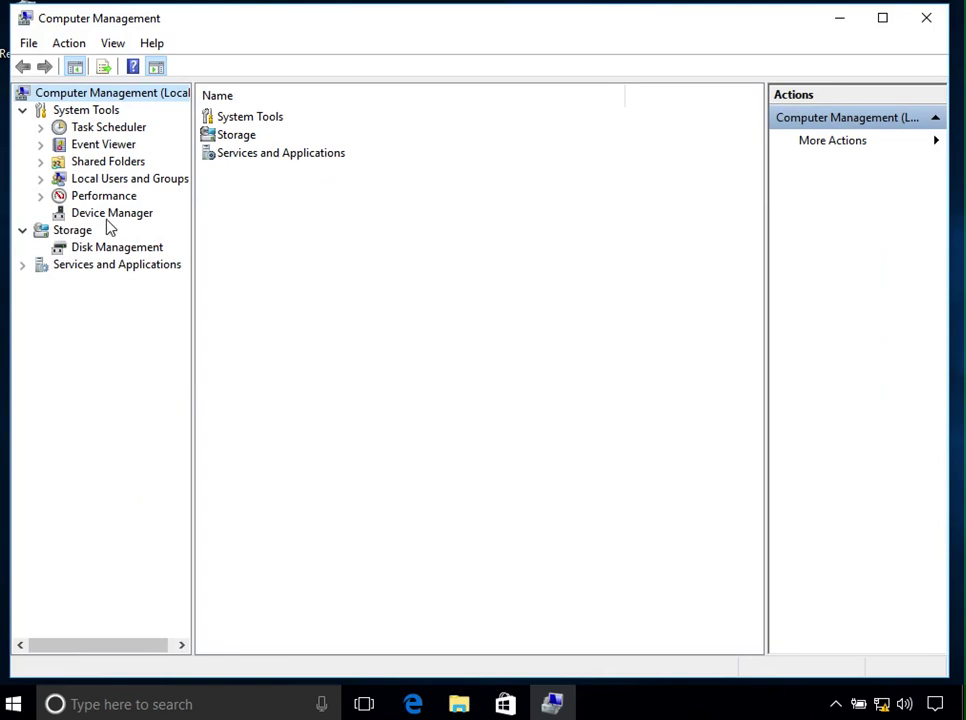
# - Show the local groups under Local Users and Groups, with Name and Description columns auto-fitted
pyautogui.click(40, 179)
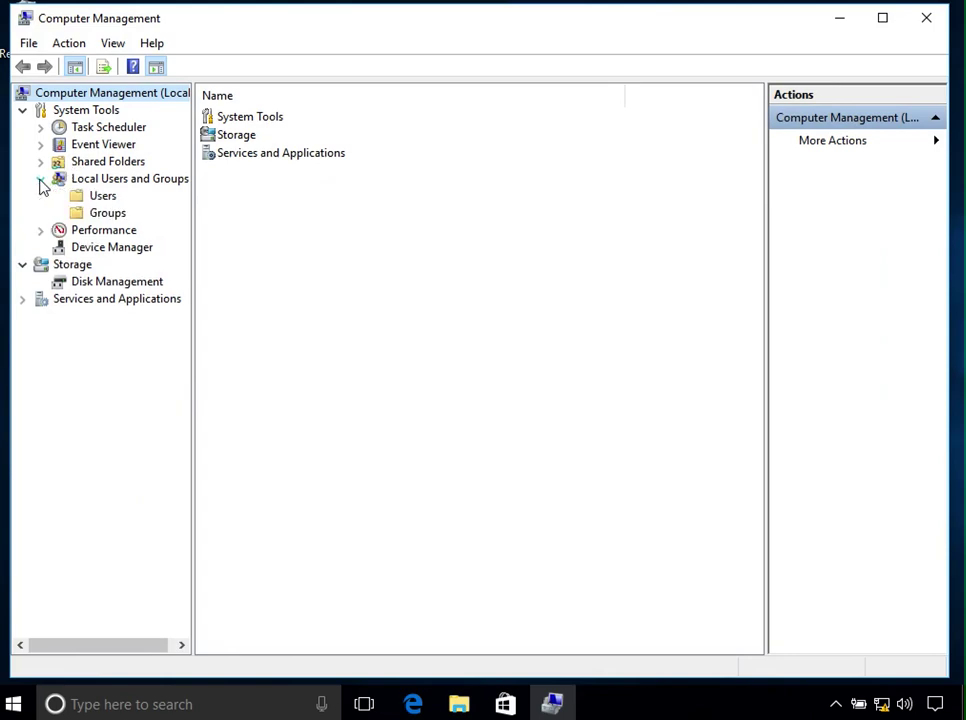
pyautogui.click(164, 187)
pyautogui.click(108, 213)
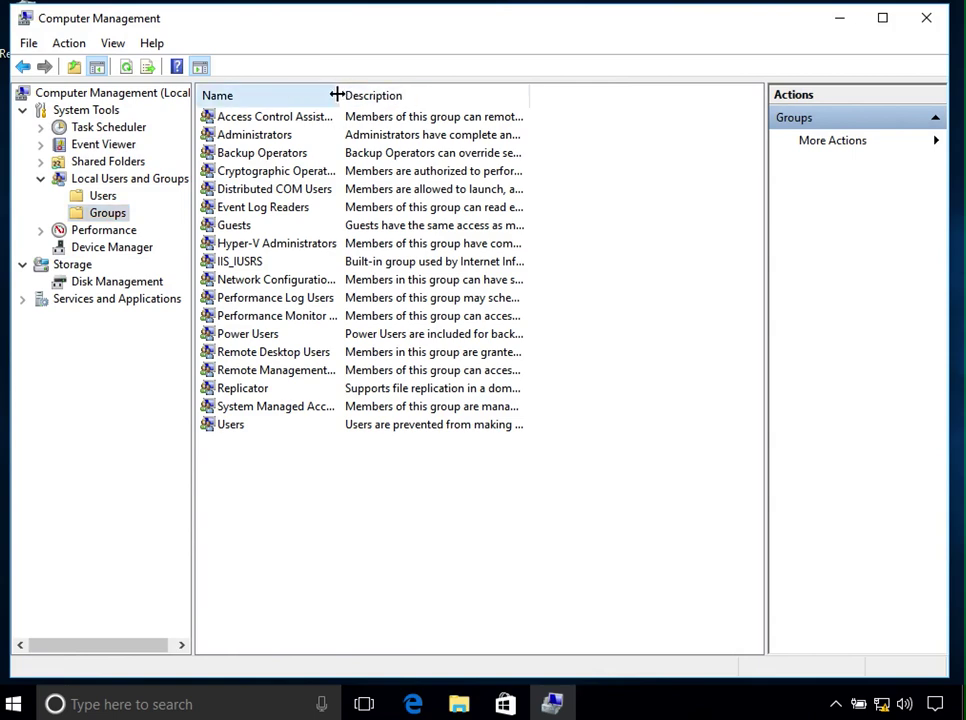
pyautogui.doubleClick(340, 95)
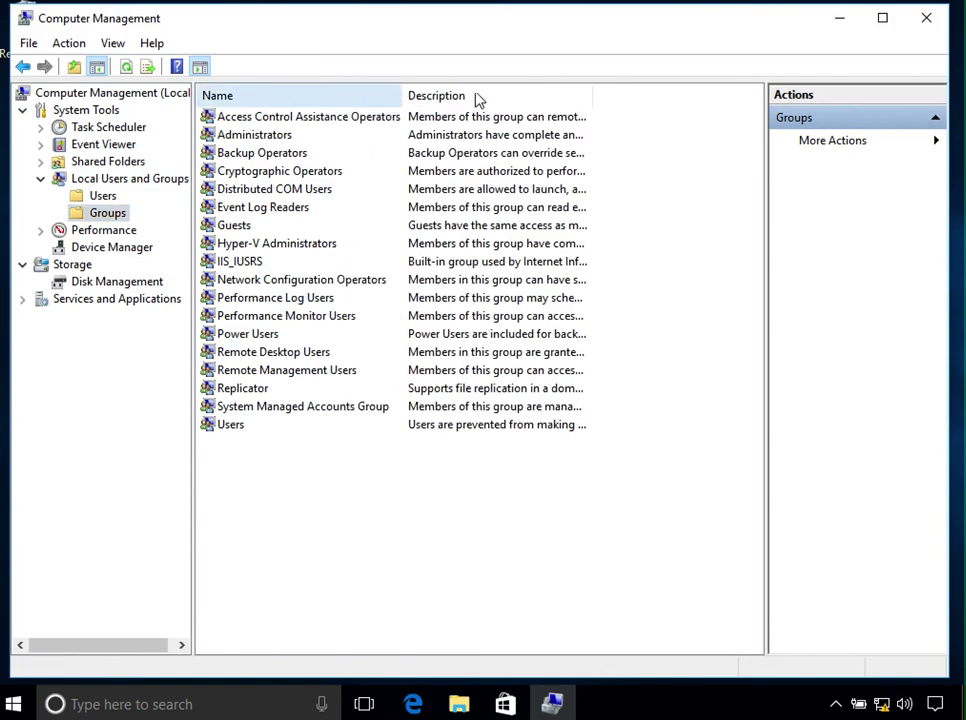
pyautogui.doubleClick(590, 92)
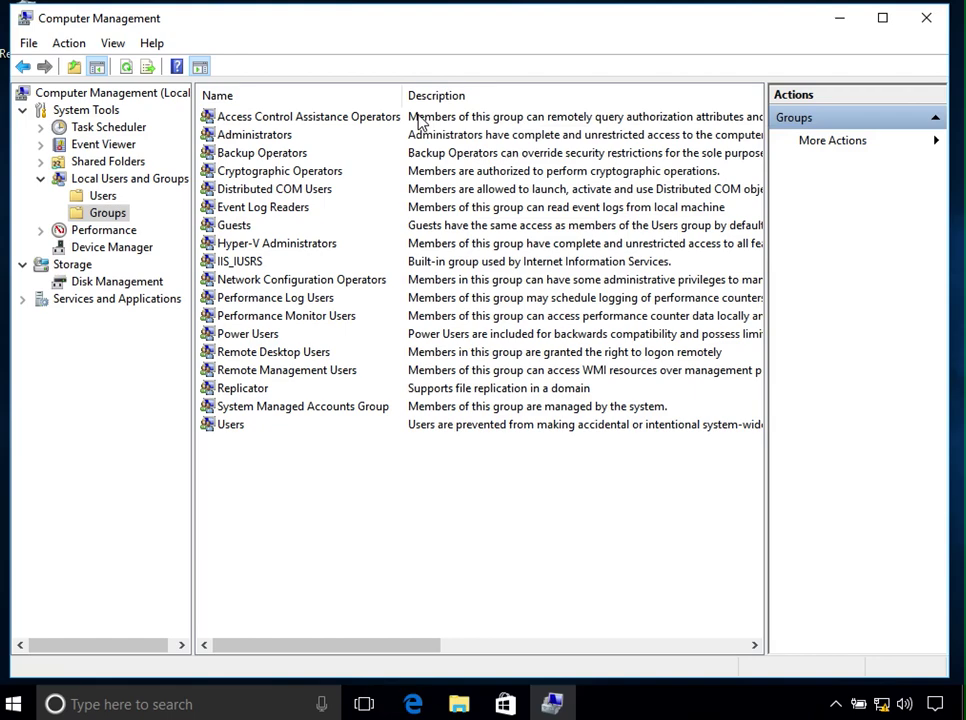
pyautogui.click(286, 137)
pyautogui.click(268, 428)
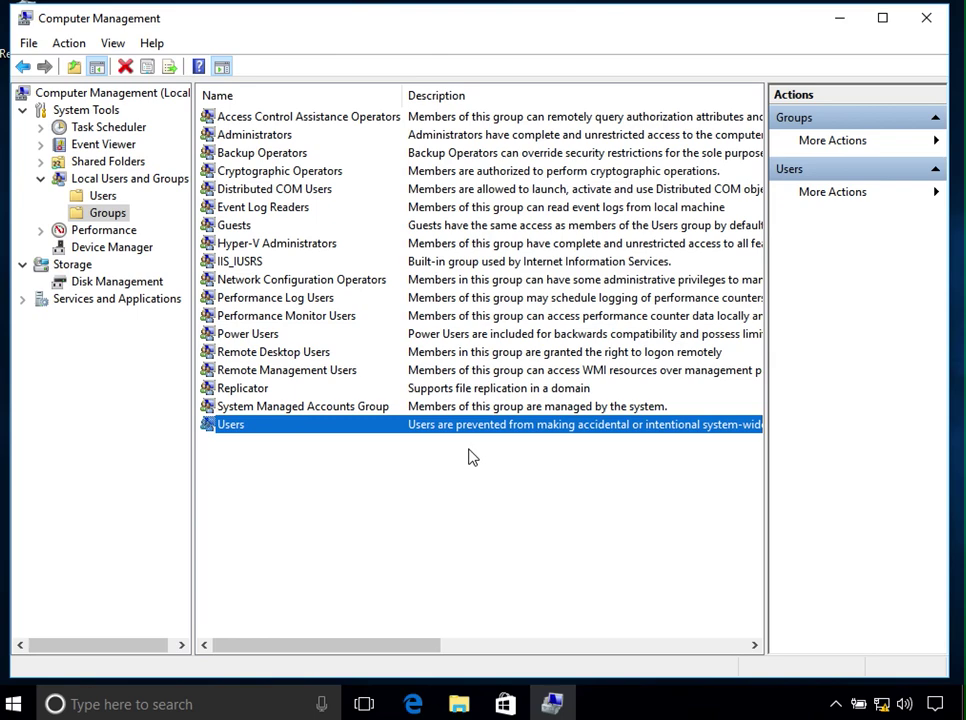
pyautogui.click(297, 142)
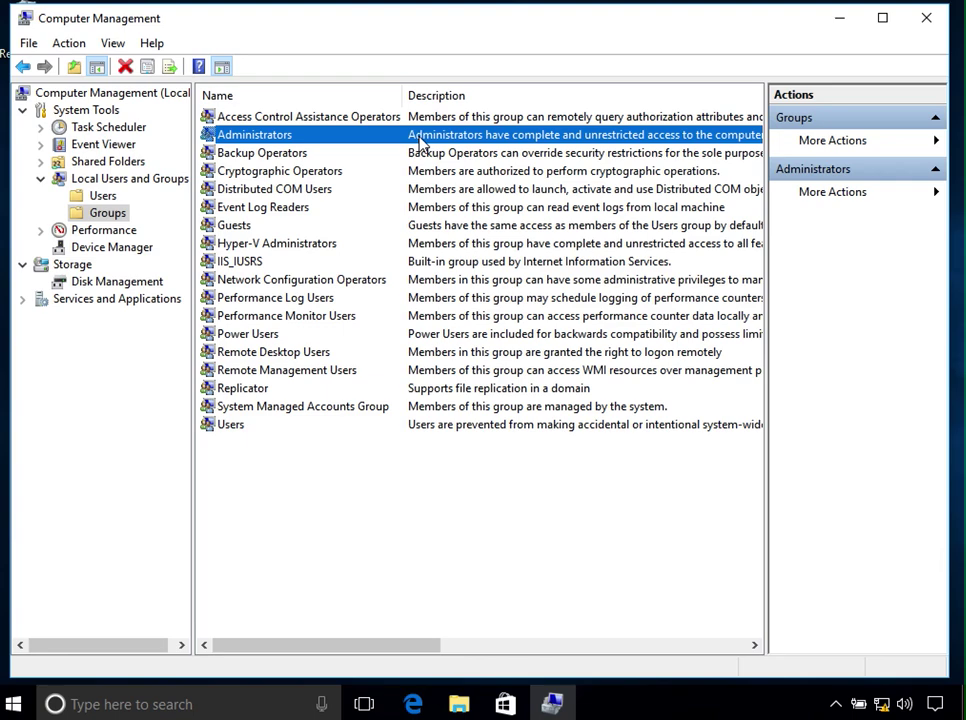
# - List the local user accounts and browse Guest, defaultuser0, the default account and Administrator
pyautogui.click(103, 197)
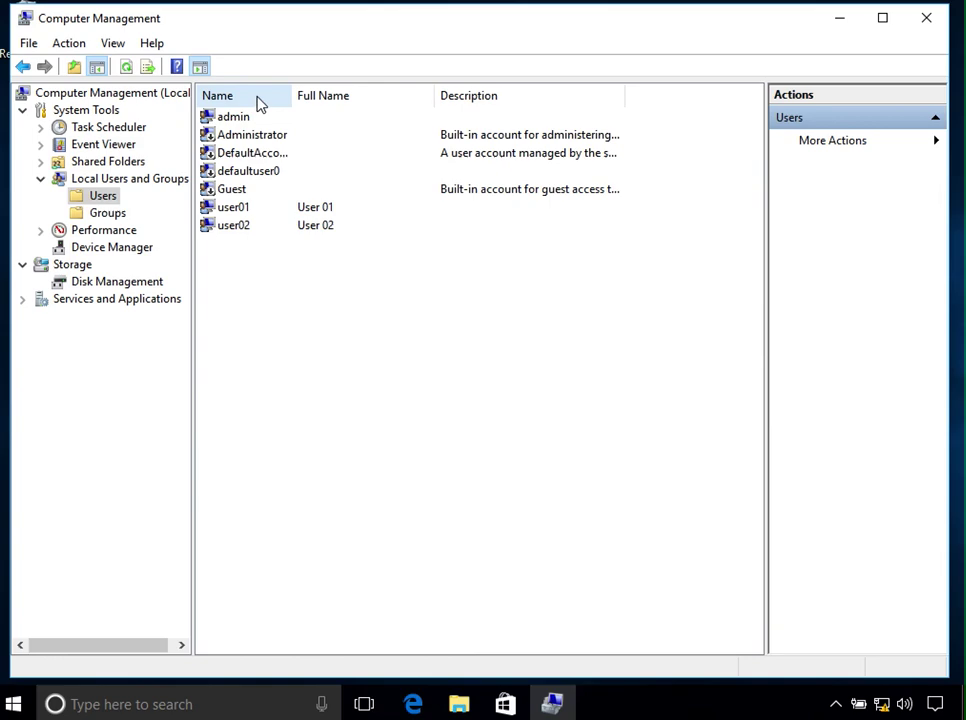
pyautogui.click(250, 189)
pyautogui.click(252, 173)
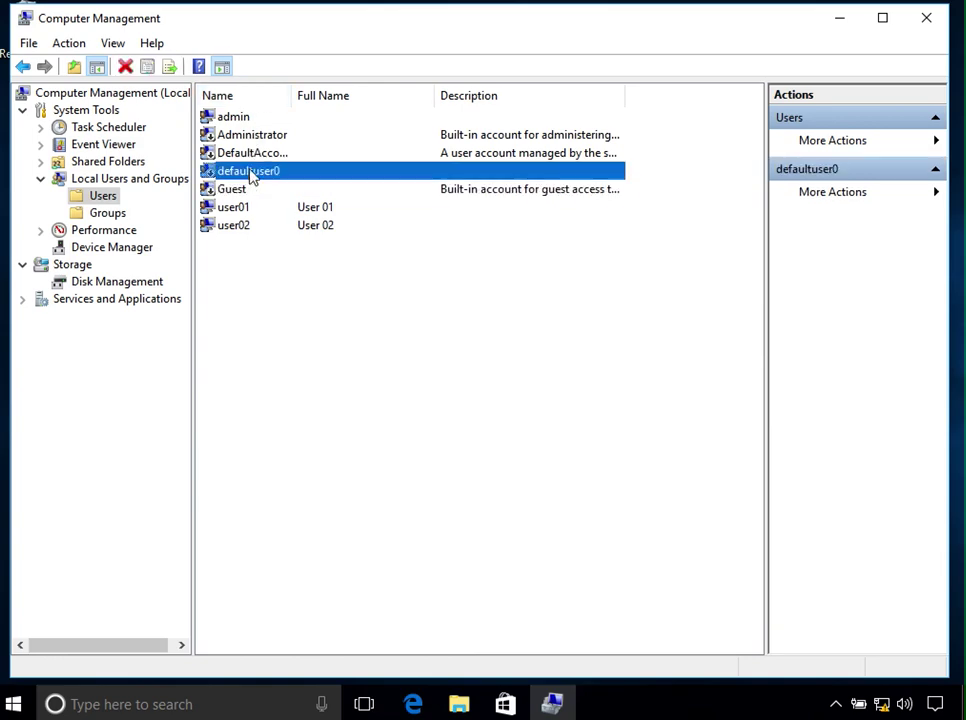
pyautogui.click(253, 152)
pyautogui.click(252, 141)
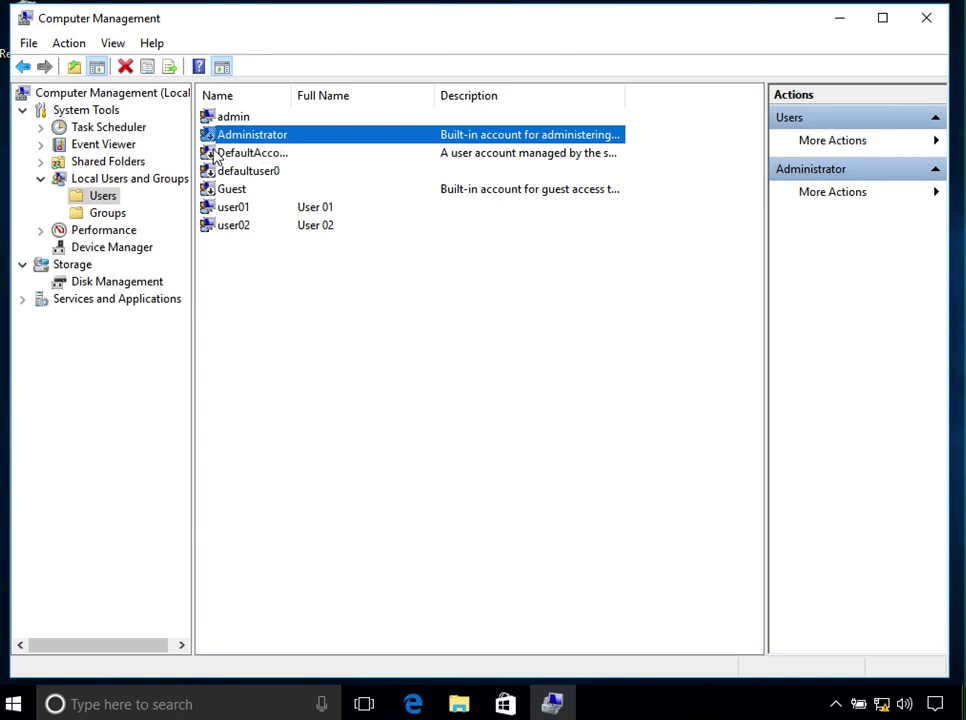
pyautogui.click(224, 153)
pyautogui.click(226, 171)
pyautogui.click(231, 190)
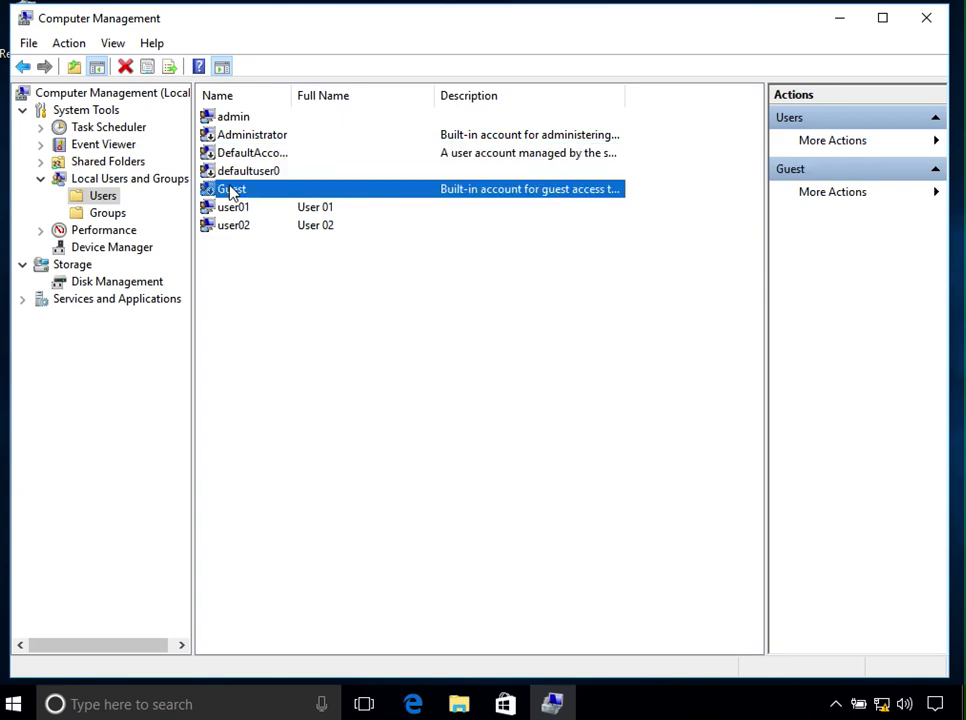
# - Compare the admin, user01 and user02 accounts, ending with user01 selected
pyautogui.click(250, 122)
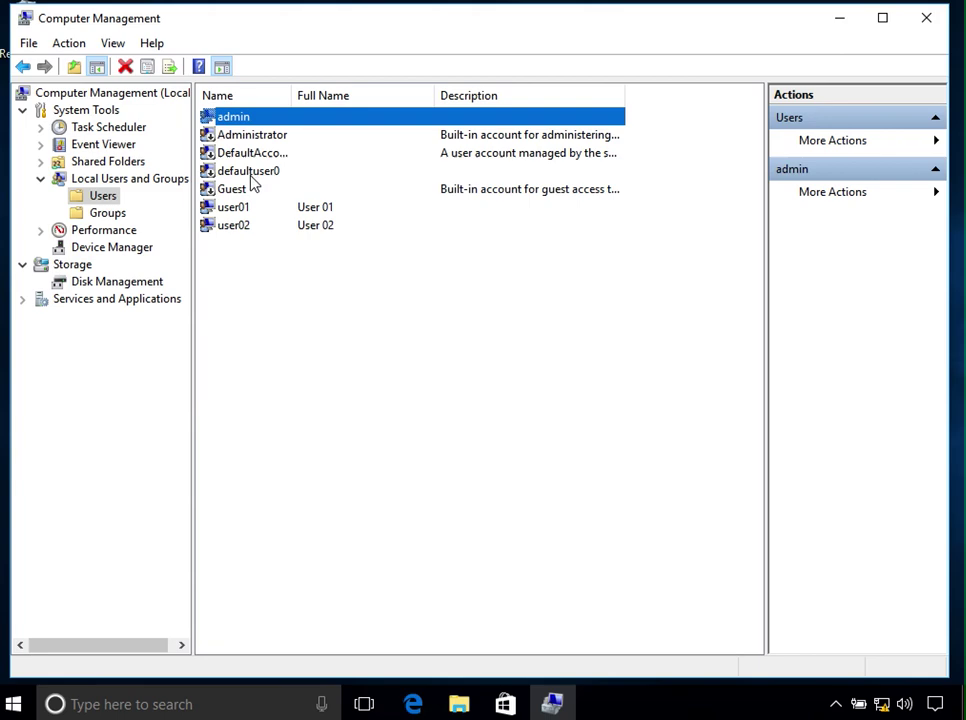
pyautogui.click(244, 209)
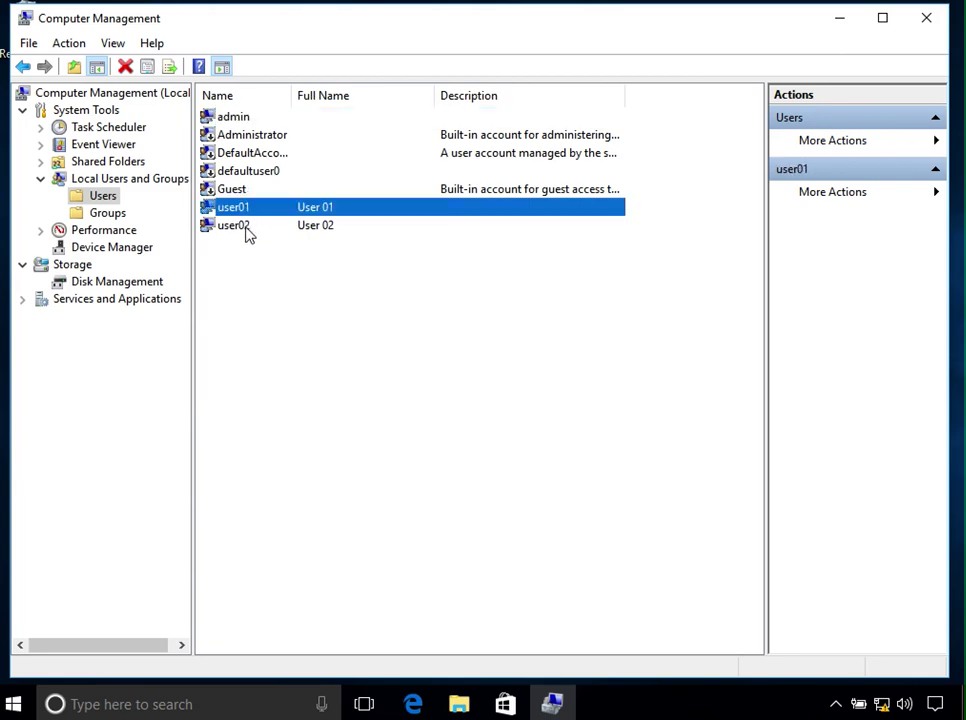
pyautogui.click(248, 230)
pyautogui.click(248, 212)
pyautogui.click(248, 230)
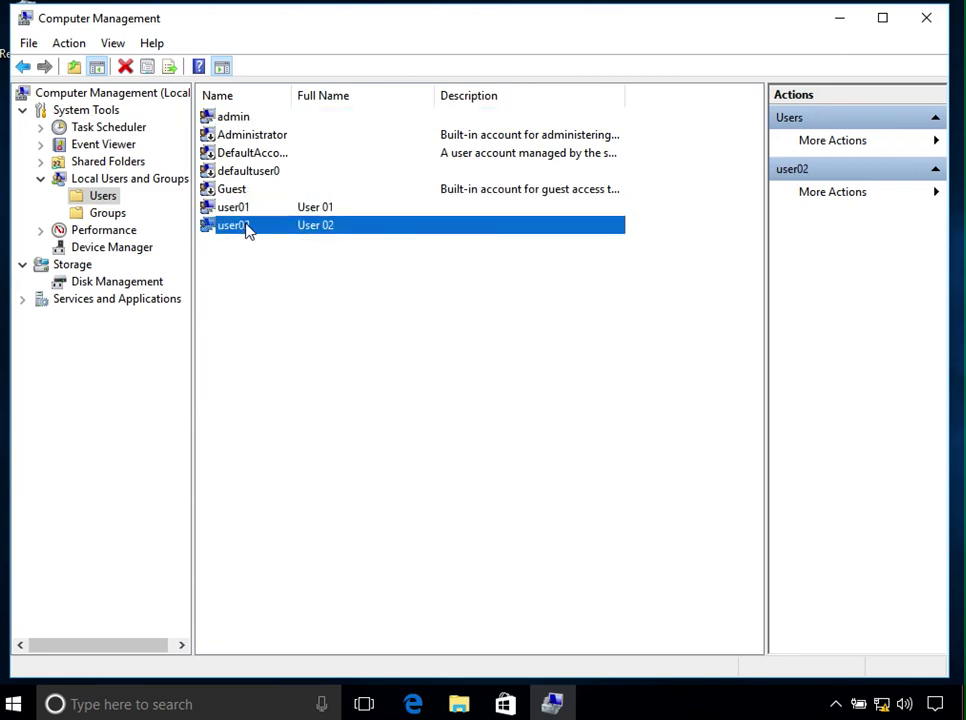
pyautogui.click(248, 118)
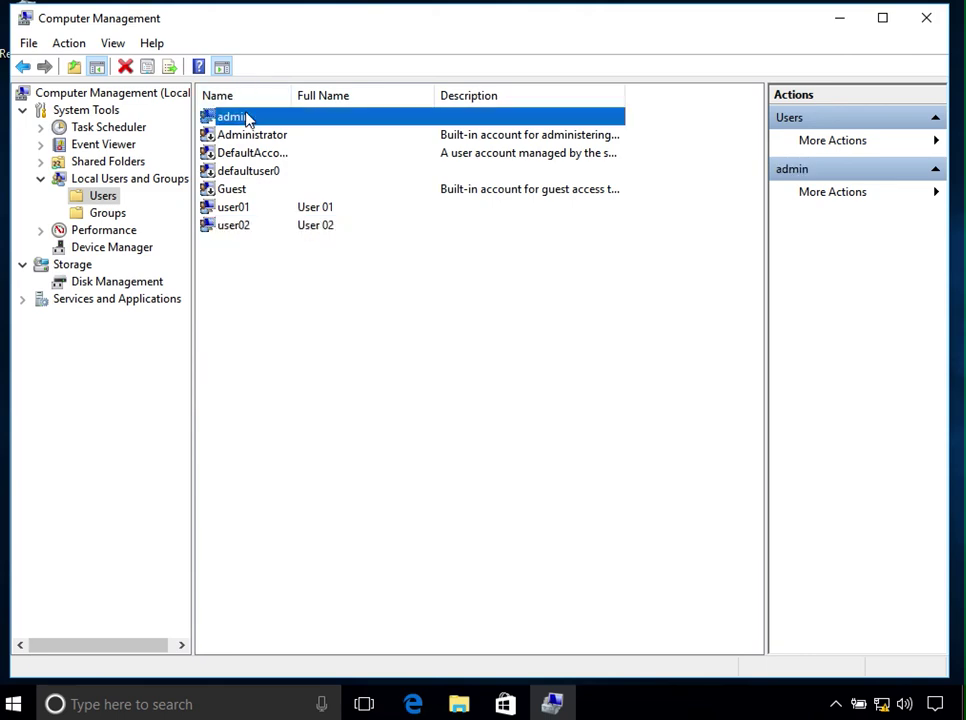
pyautogui.click(242, 211)
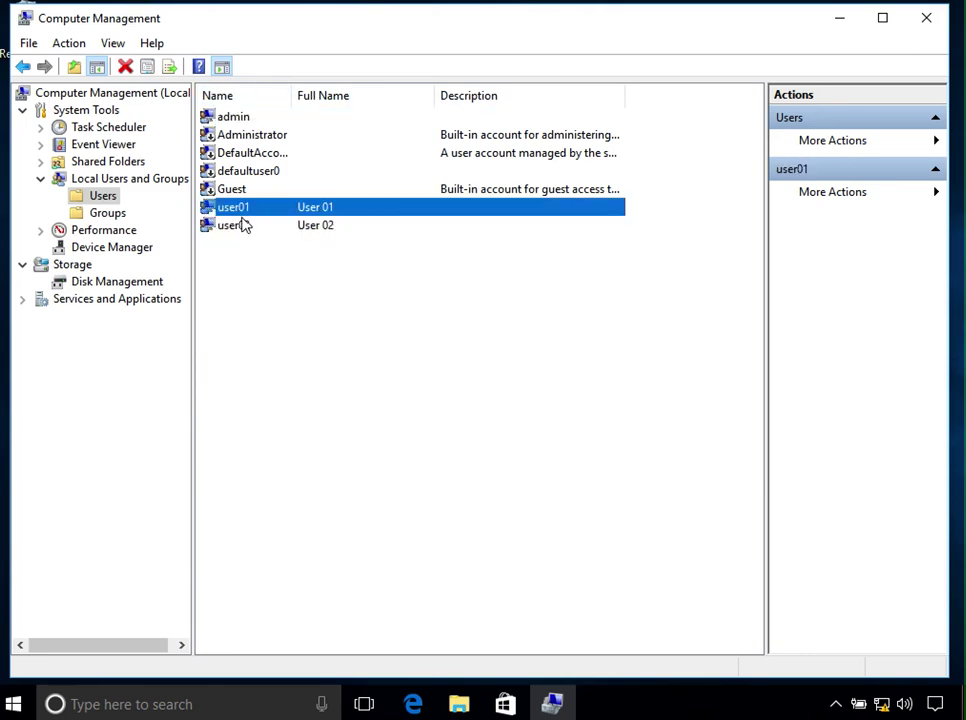
pyautogui.click(240, 227)
pyautogui.click(241, 209)
pyautogui.click(241, 228)
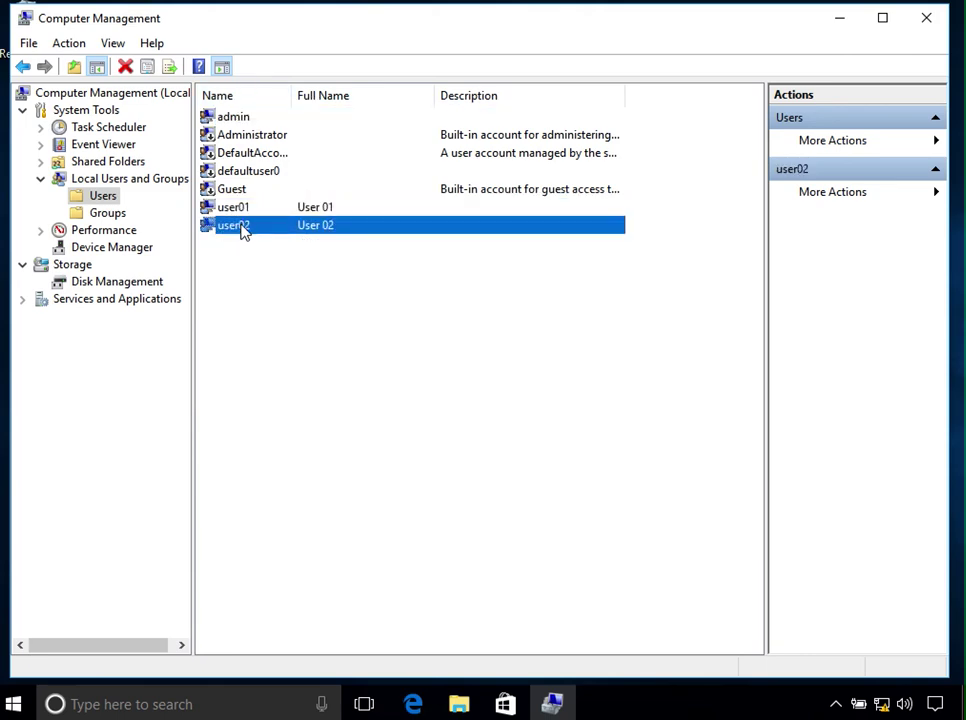
pyautogui.click(252, 213)
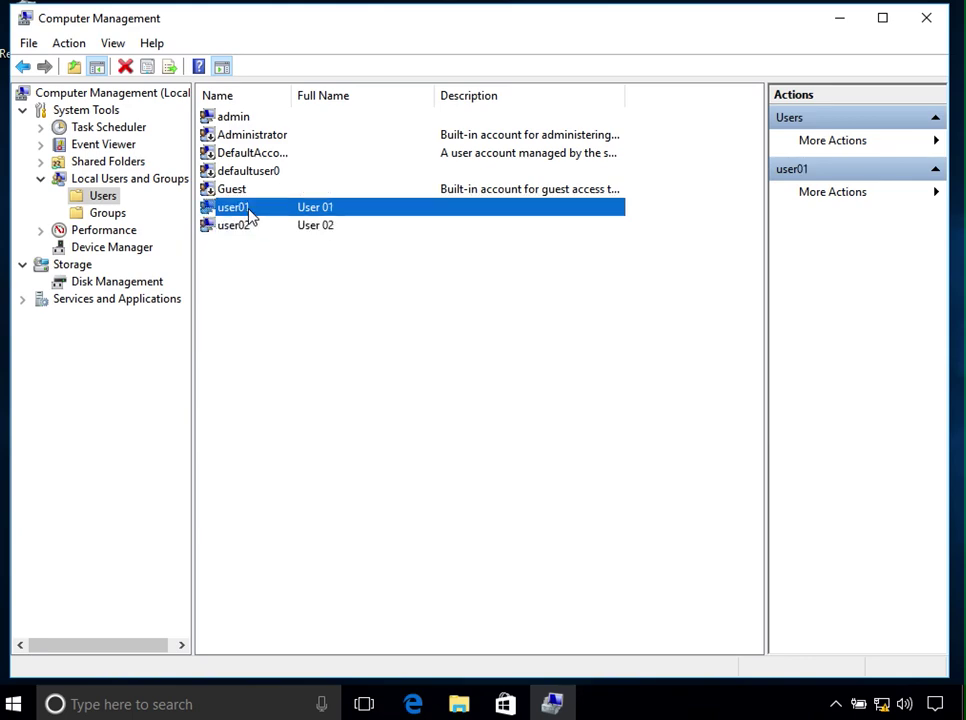
# - Check user01's Member Of tab, which shows only Users, then start adding a group
pyautogui.rightClick(252, 215)
pyautogui.click(319, 326)
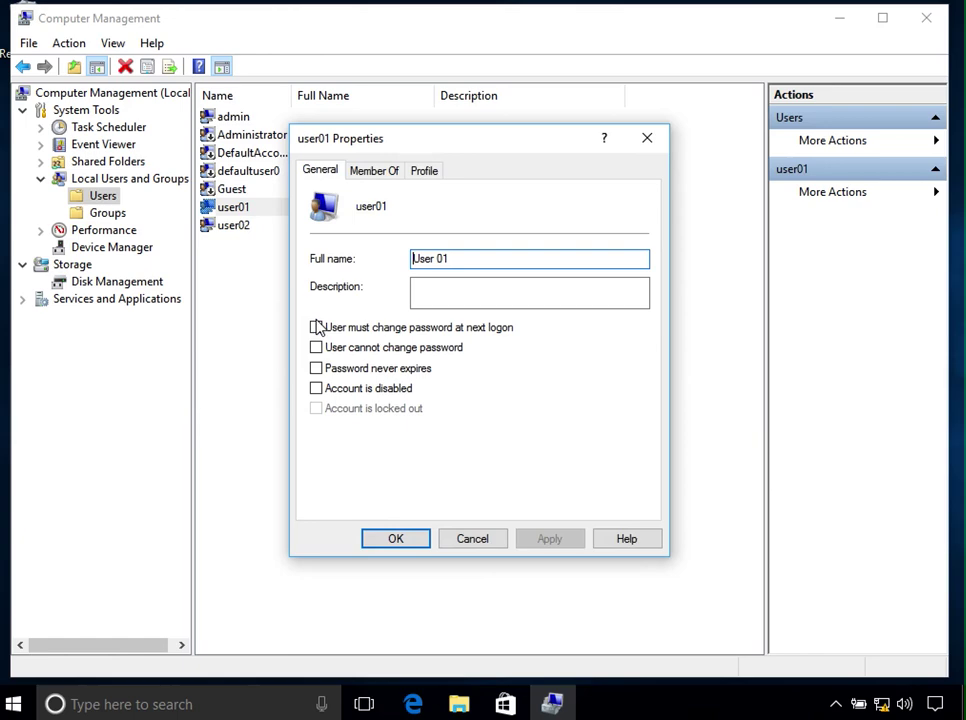
pyautogui.click(372, 172)
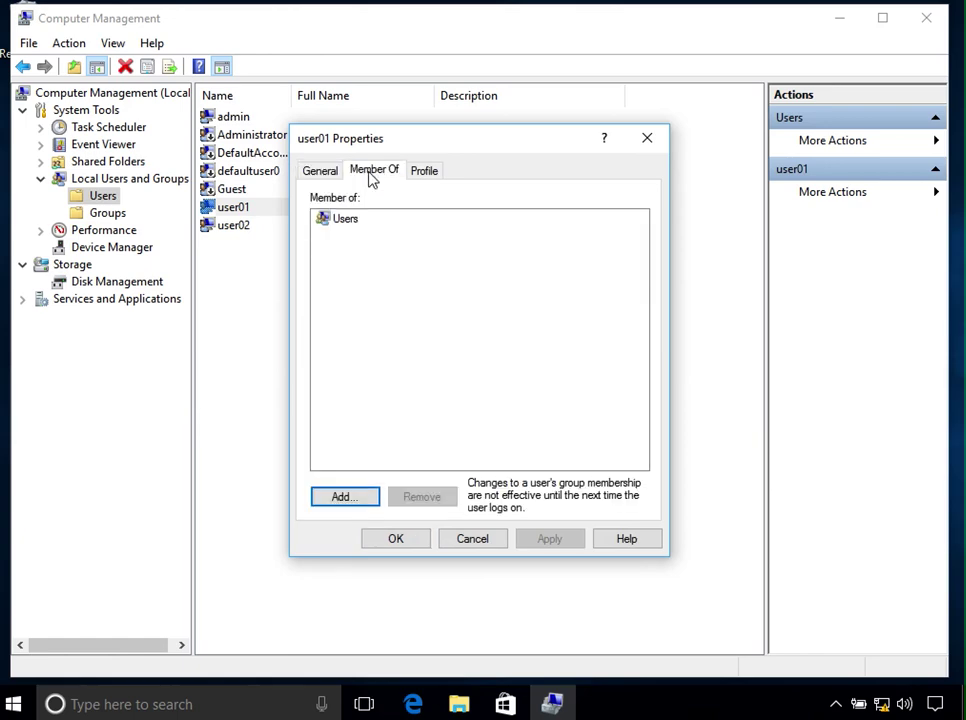
pyautogui.click(345, 222)
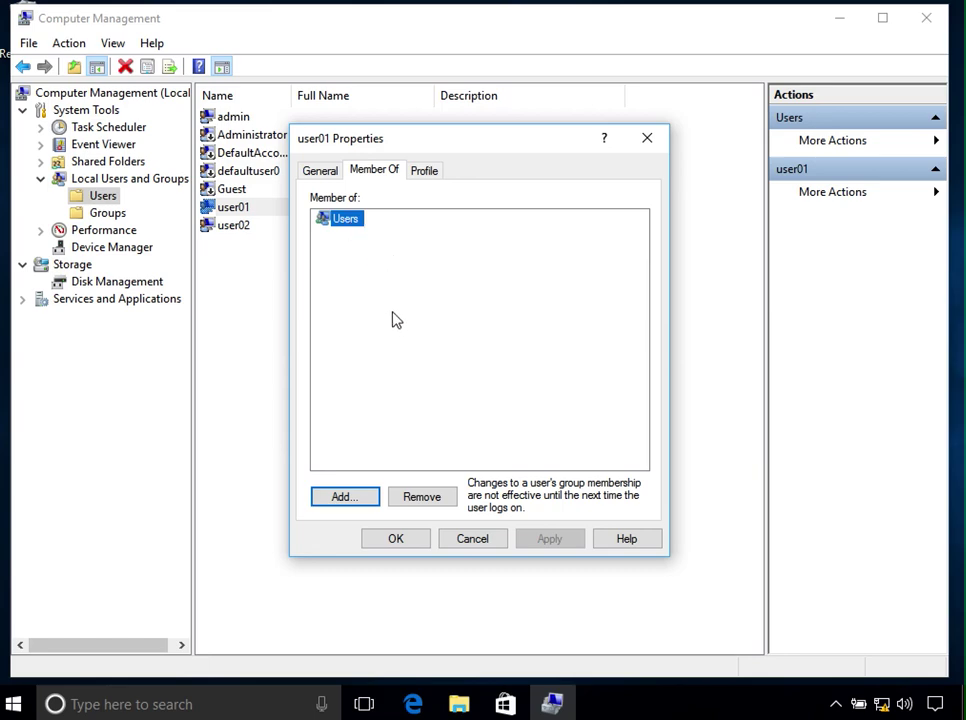
pyautogui.click(362, 505)
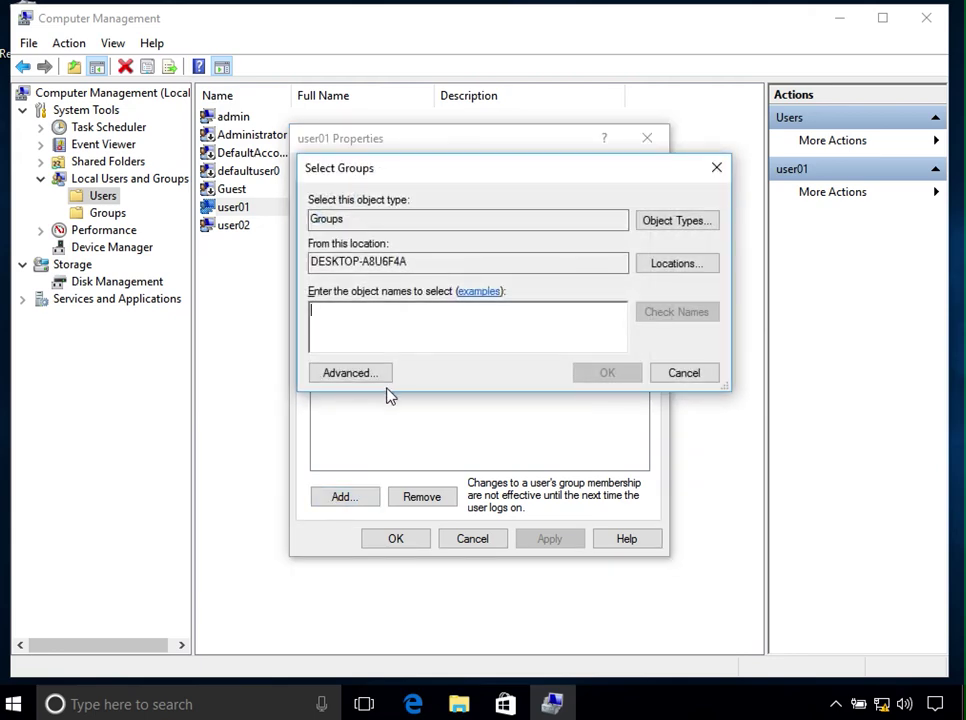
# - Enter Administrators as the group, verify it with Check Names, and confirm
pyautogui.write('Admin')
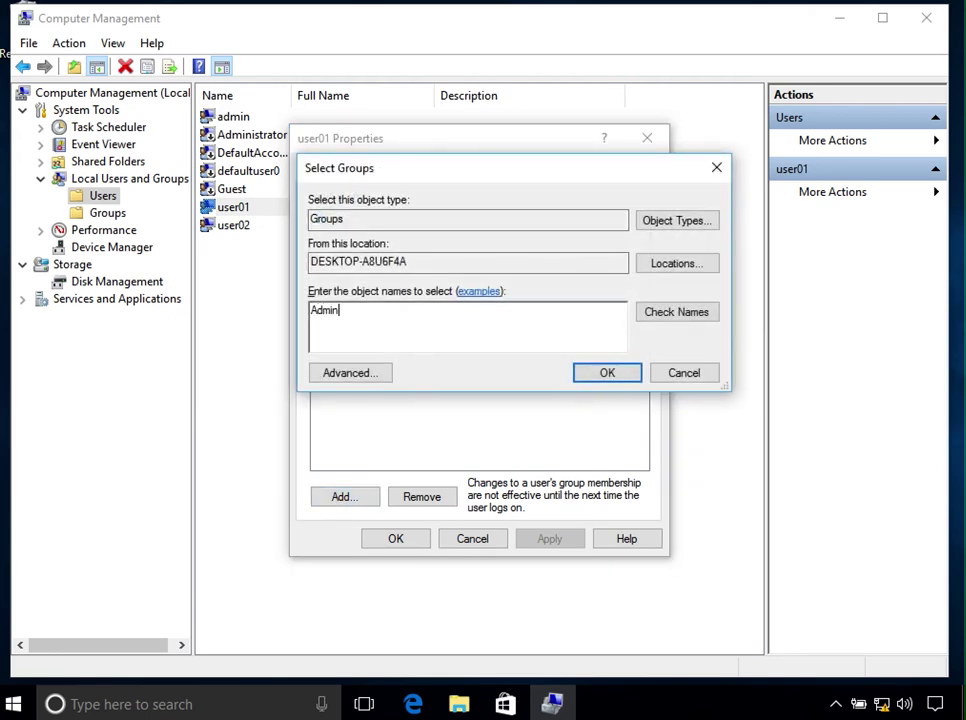
pyautogui.write('istrators')
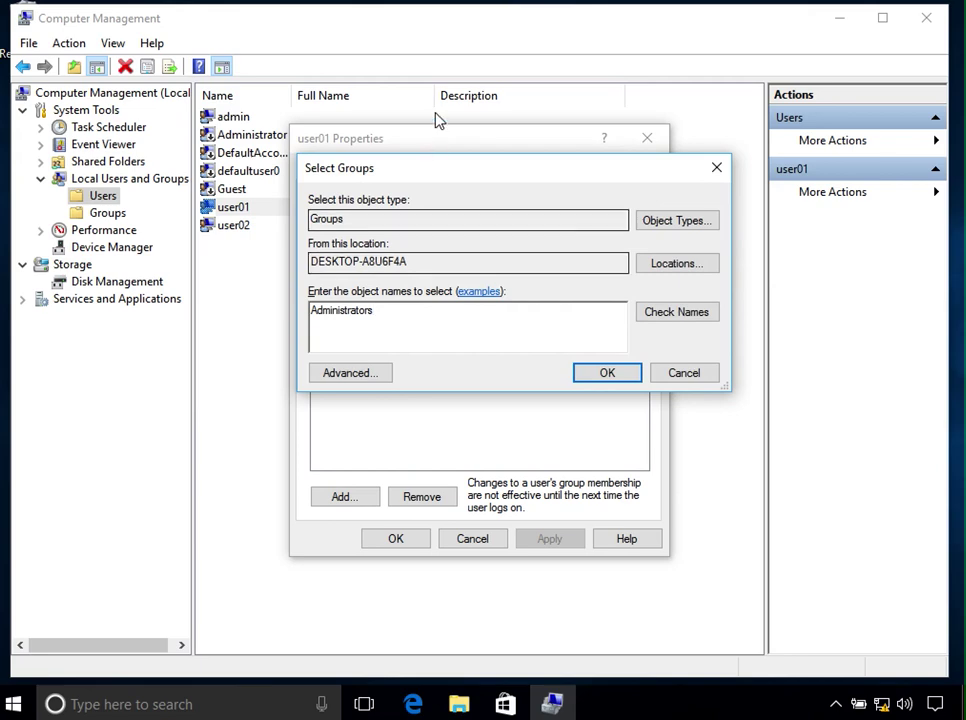
pyautogui.click(665, 315)
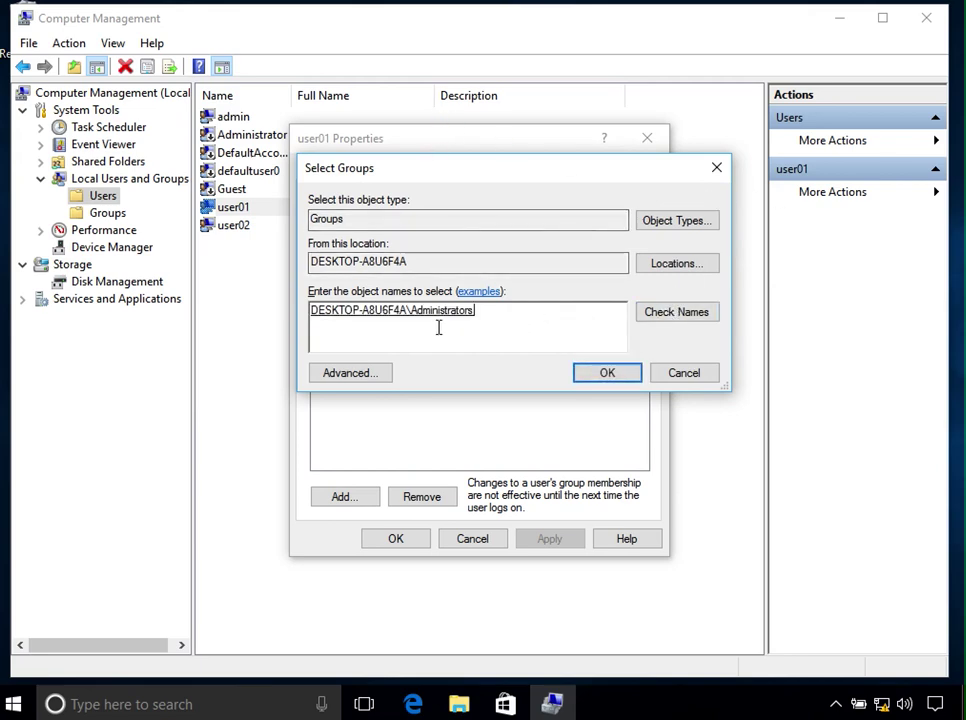
pyautogui.click(607, 373)
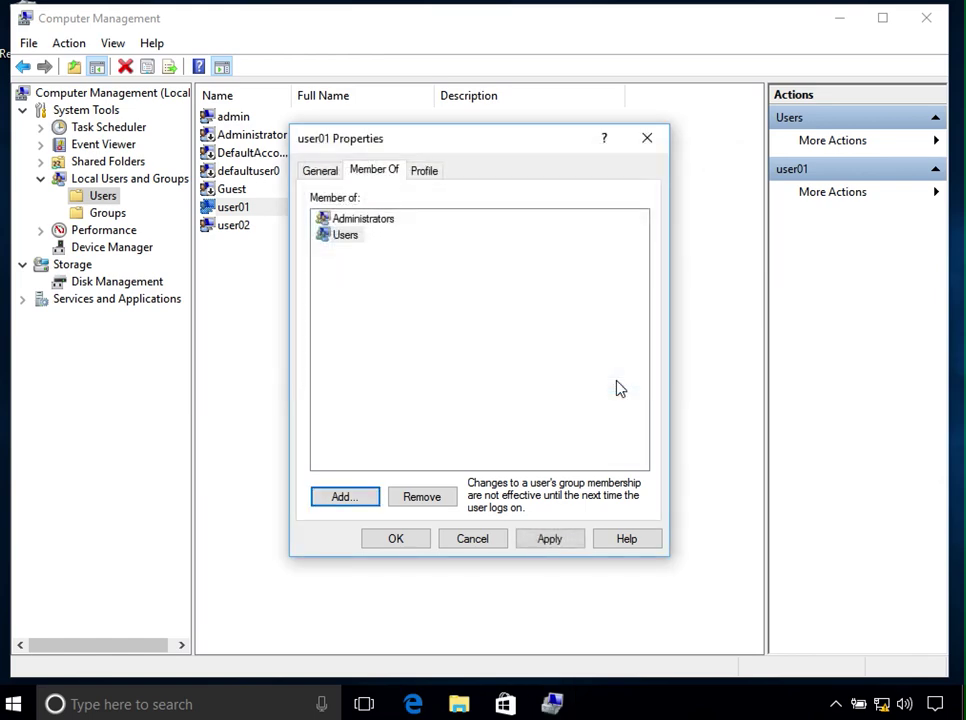
# - Review the Administrators and Users memberships, then save user01's properties with OK
pyautogui.click(366, 220)
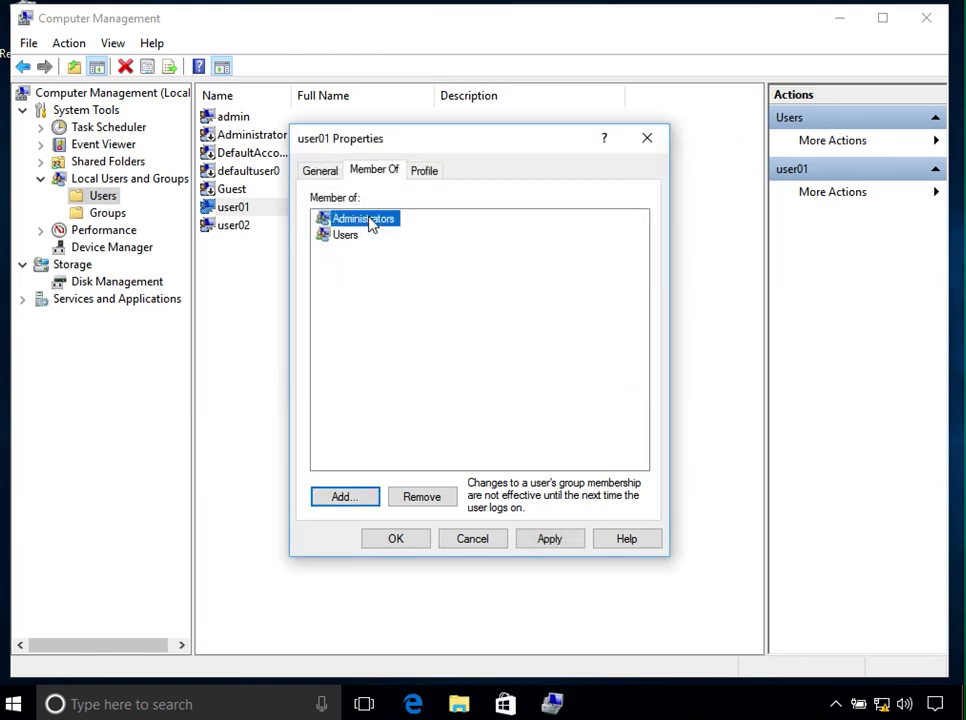
pyautogui.click(345, 238)
pyautogui.click(356, 221)
pyautogui.click(340, 234)
pyautogui.click(356, 221)
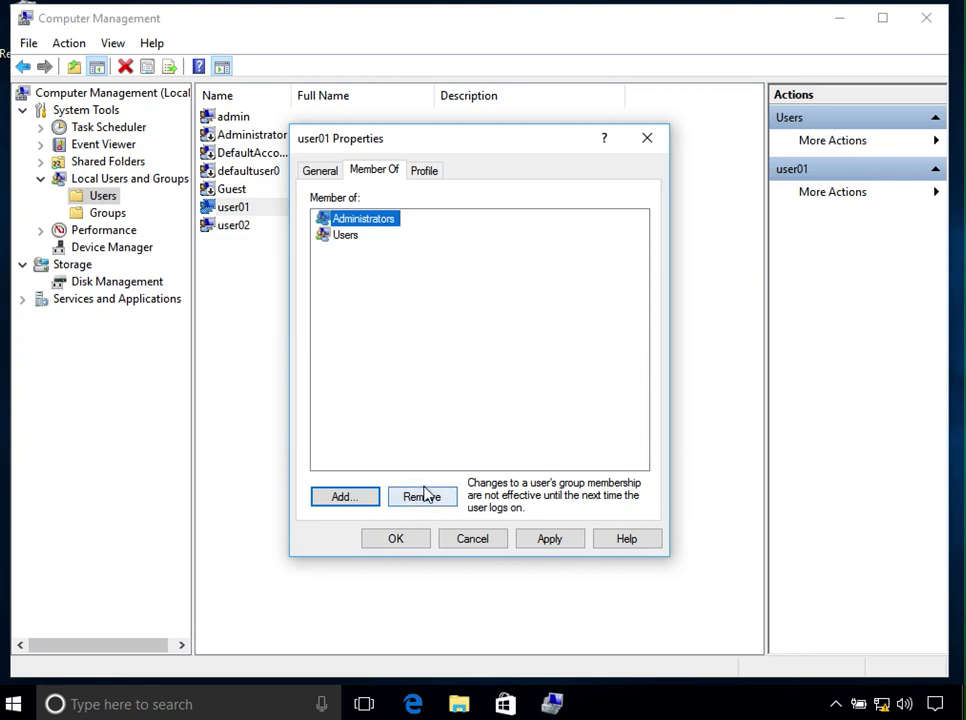
pyautogui.click(417, 546)
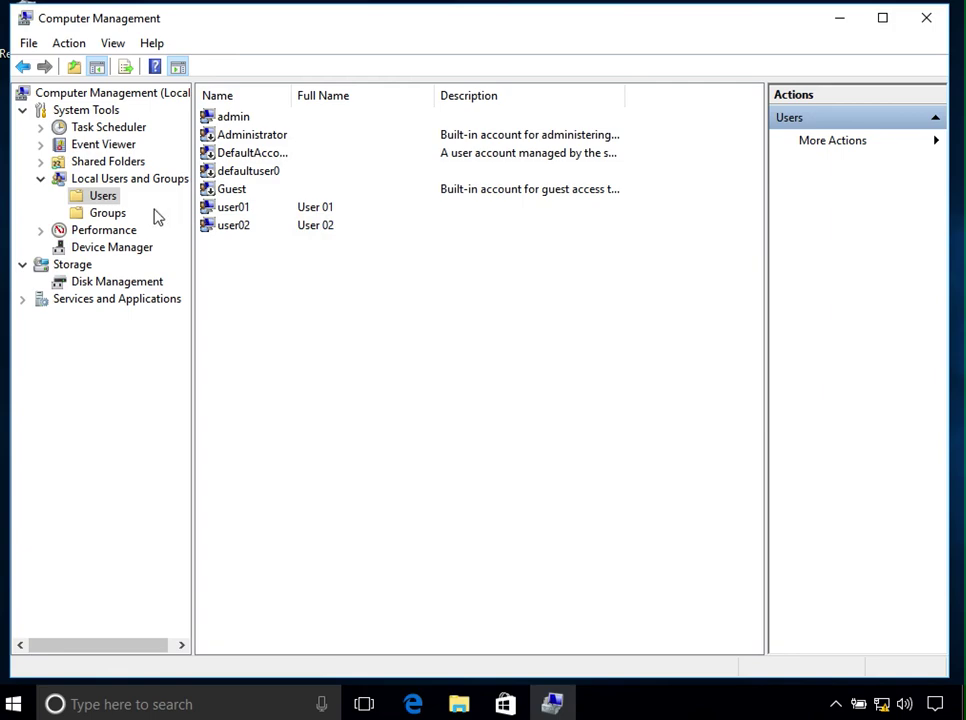
# - Open the Administrators group's Properties and locate user01 among its members
pyautogui.click(108, 214)
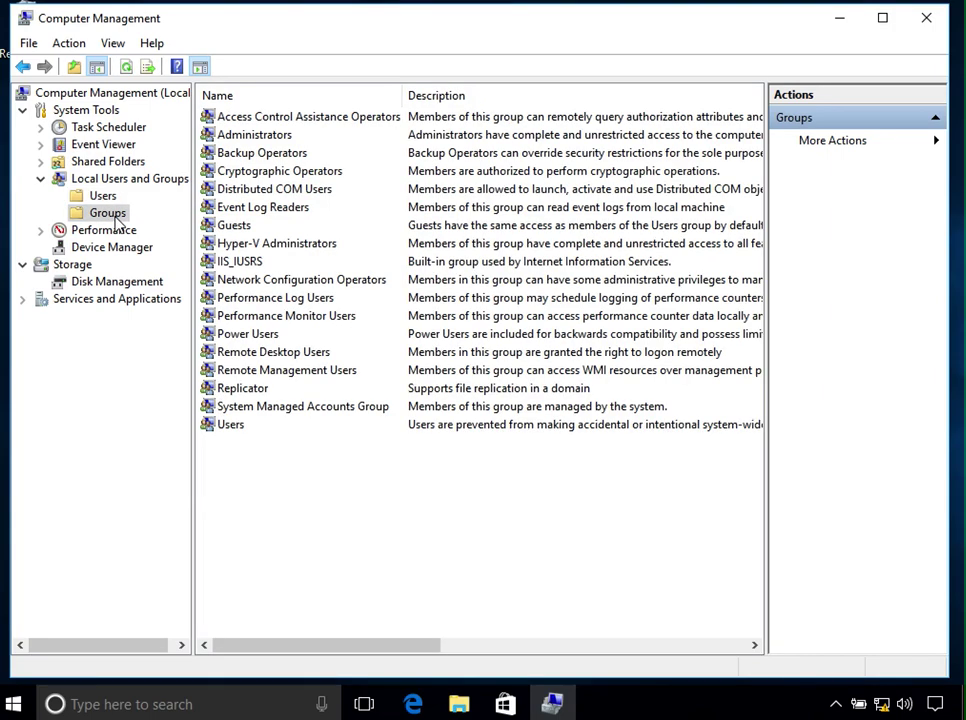
pyautogui.click(240, 135)
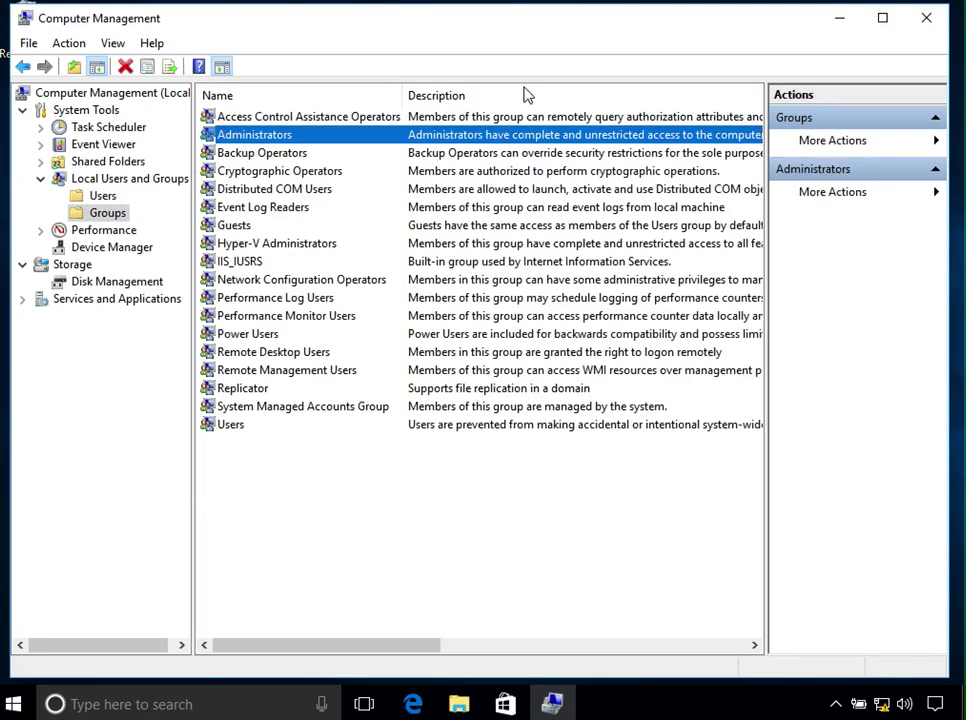
pyautogui.rightClick(282, 137)
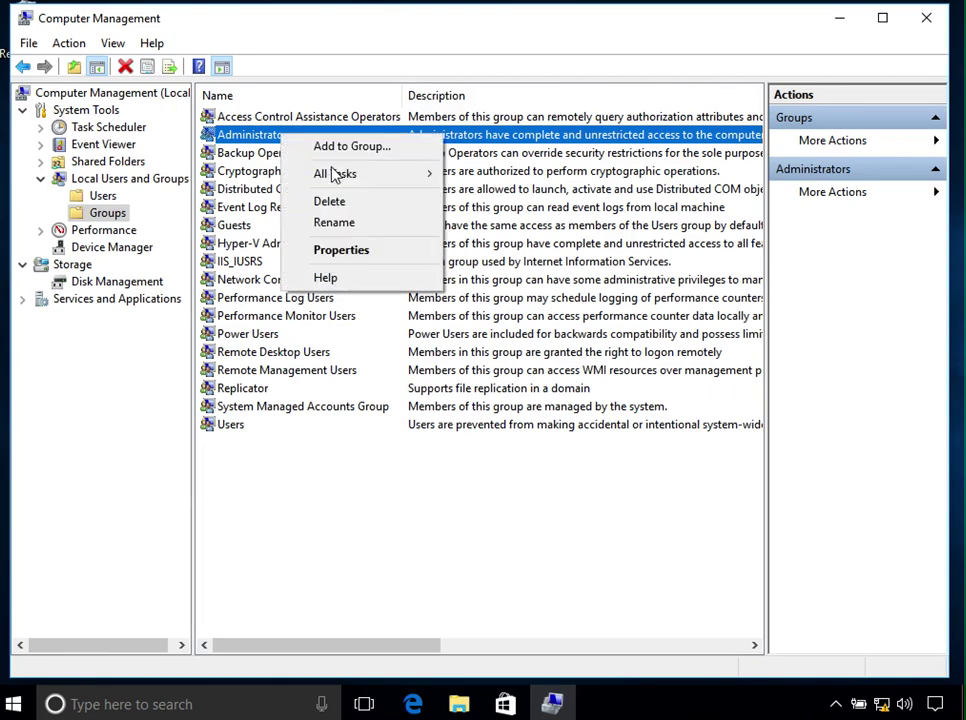
pyautogui.click(345, 252)
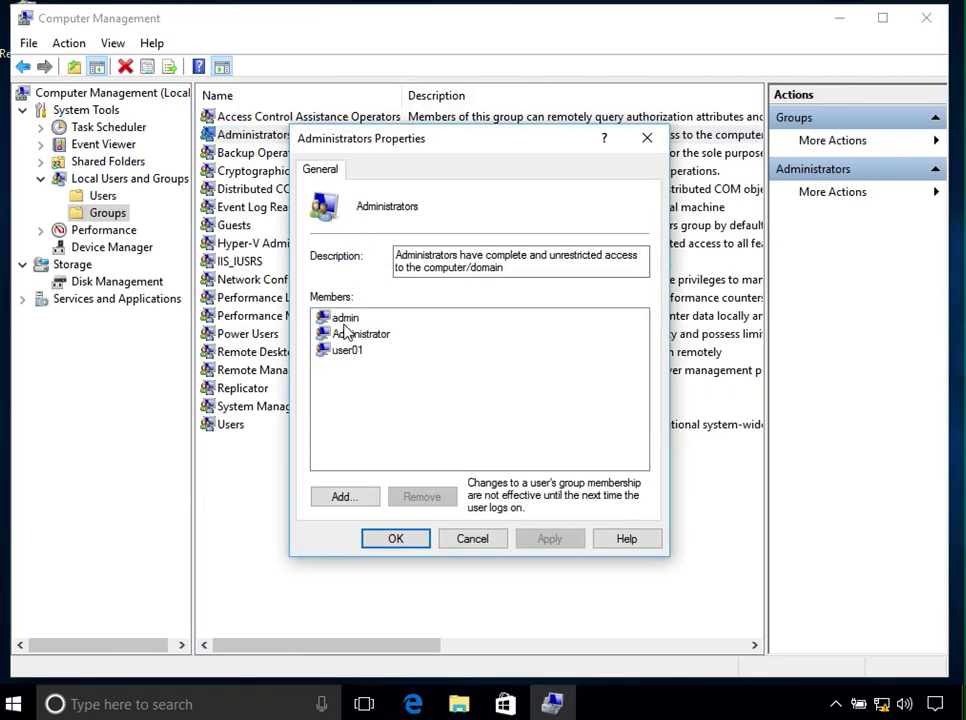
pyautogui.click(350, 354)
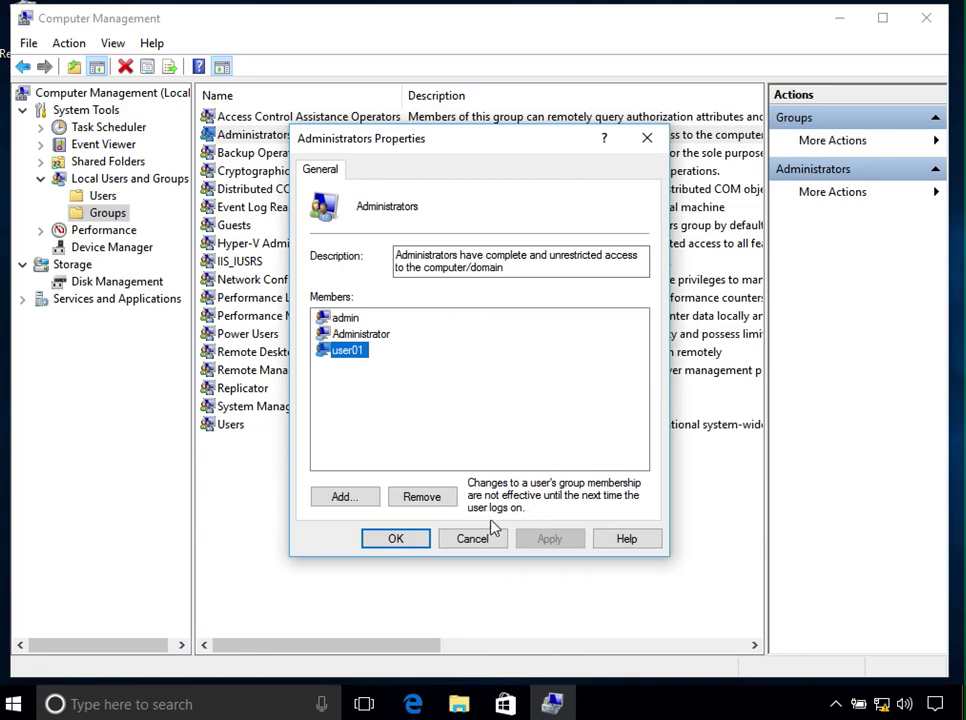
# - Close the Administrators properties and check user02's Member Of tab, showing only Users
pyautogui.click(467, 540)
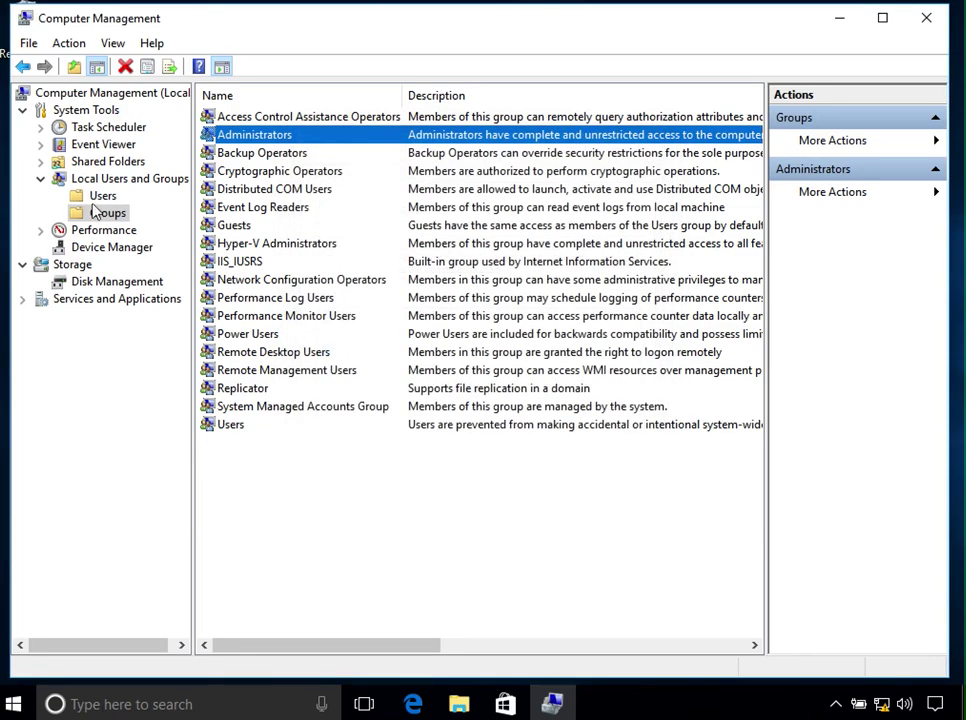
pyautogui.click(101, 196)
pyautogui.click(247, 228)
pyautogui.click(243, 211)
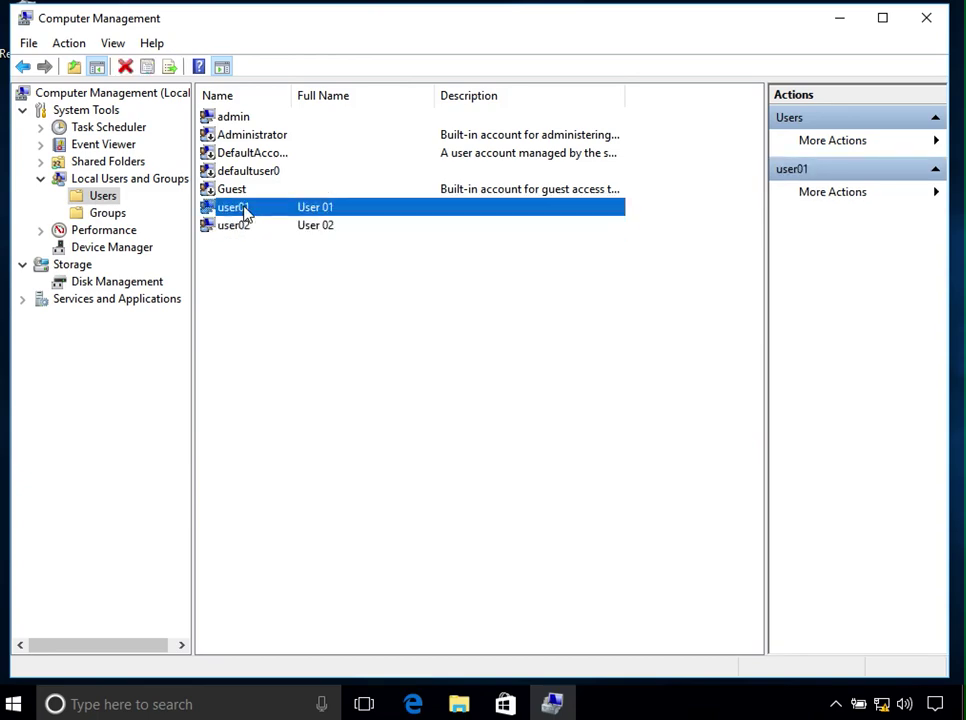
pyautogui.click(247, 228)
pyautogui.rightClick(247, 228)
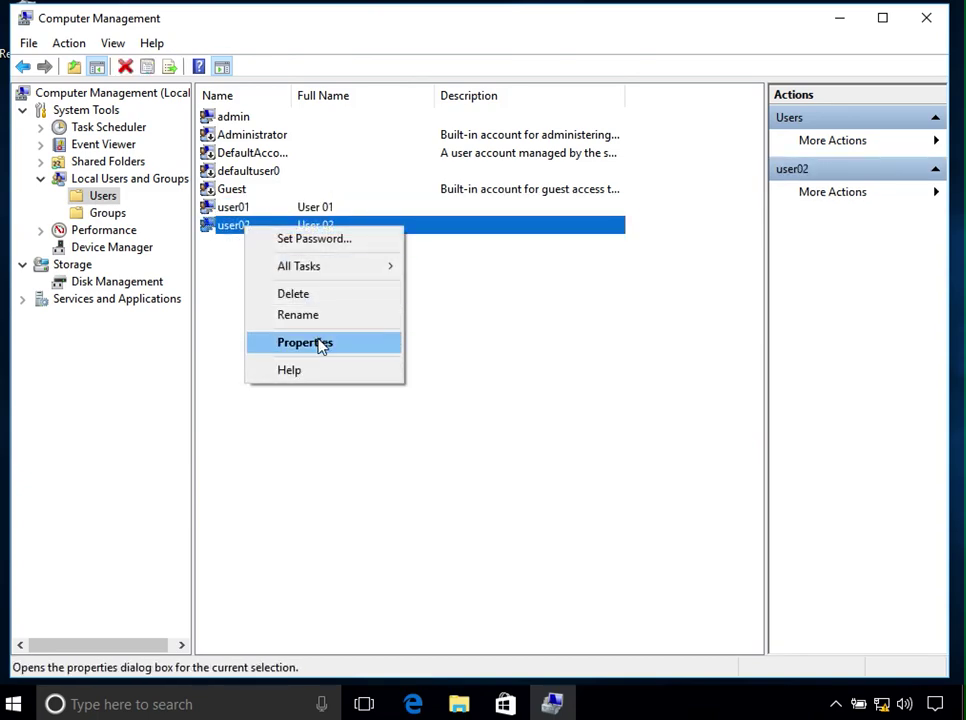
pyautogui.click(318, 342)
pyautogui.click(390, 171)
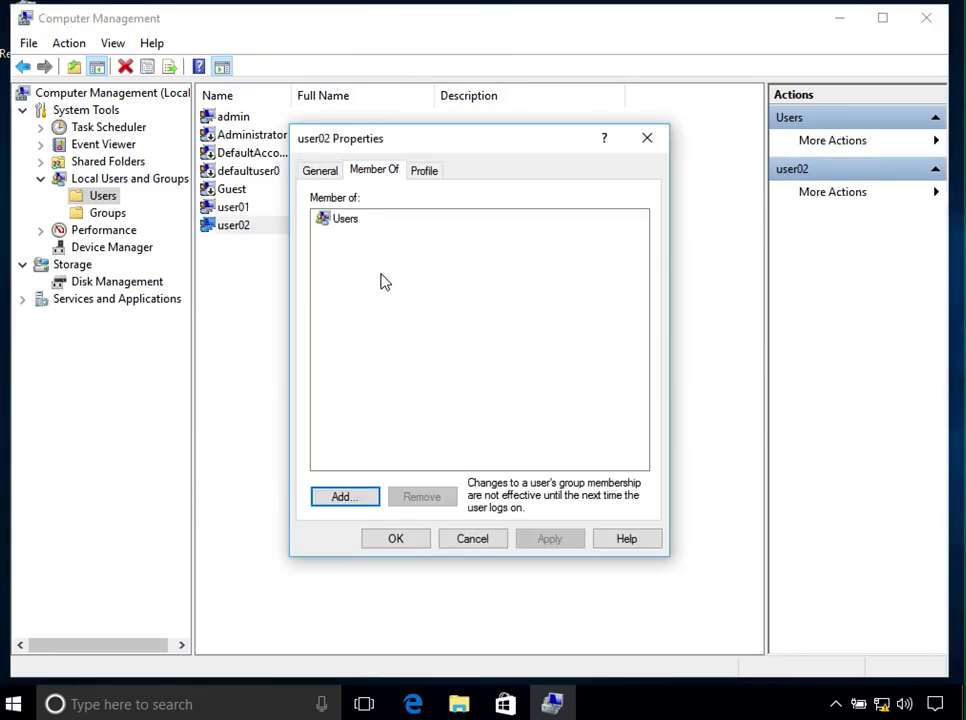
pyautogui.click(396, 540)
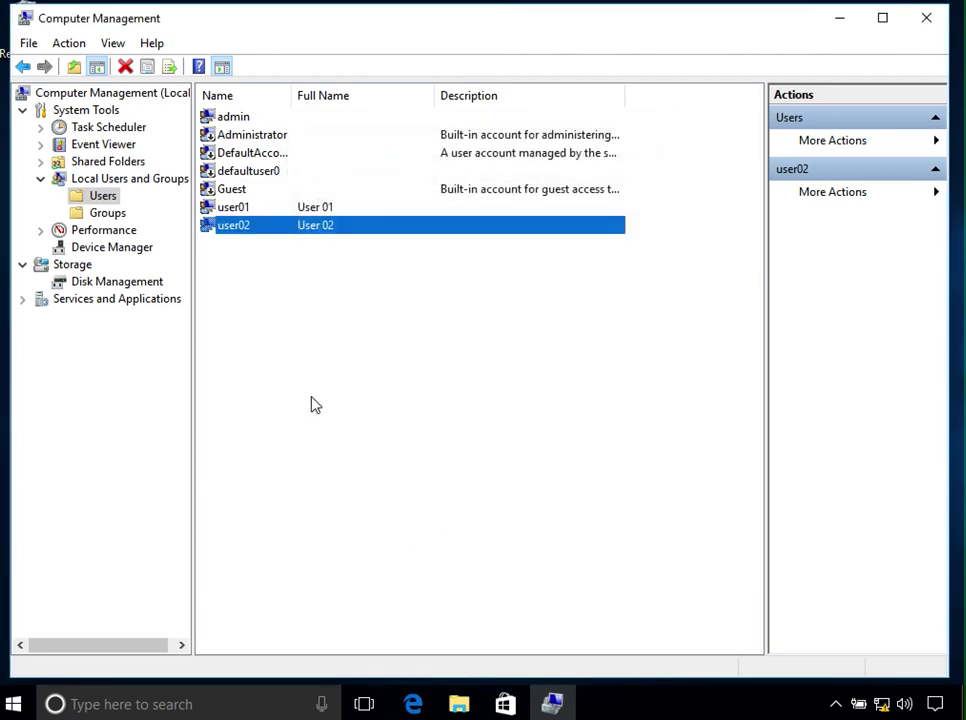
# - Reopen user02's Member Of tab, cancel the group selection, and close its properties unchanged
pyautogui.rightClick(259, 226)
pyautogui.click(316, 340)
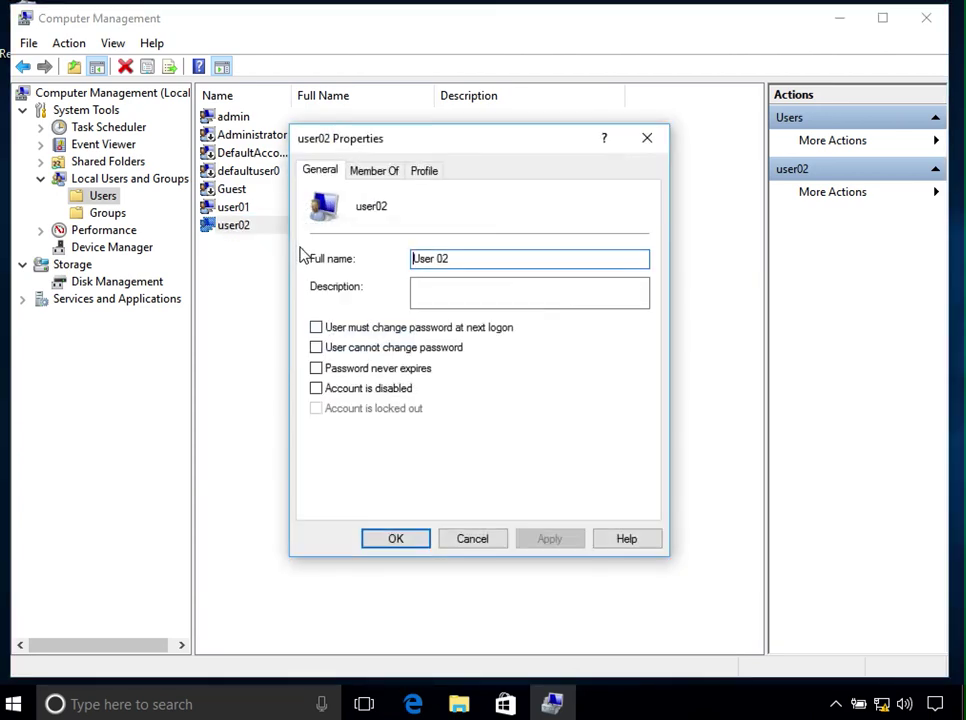
pyautogui.click(375, 174)
pyautogui.click(342, 497)
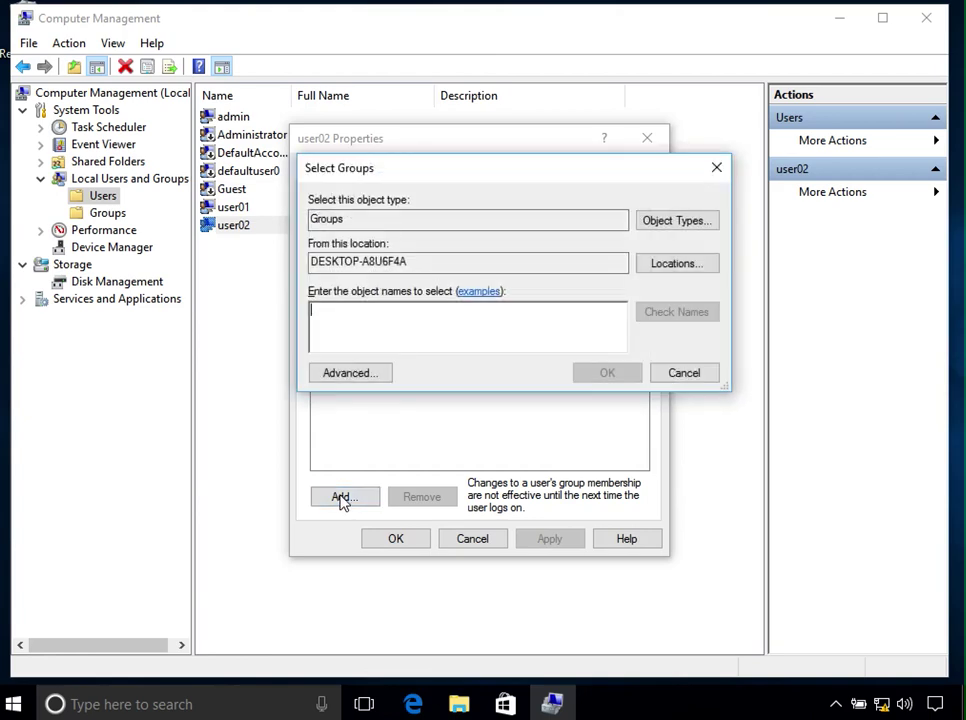
pyautogui.click(670, 375)
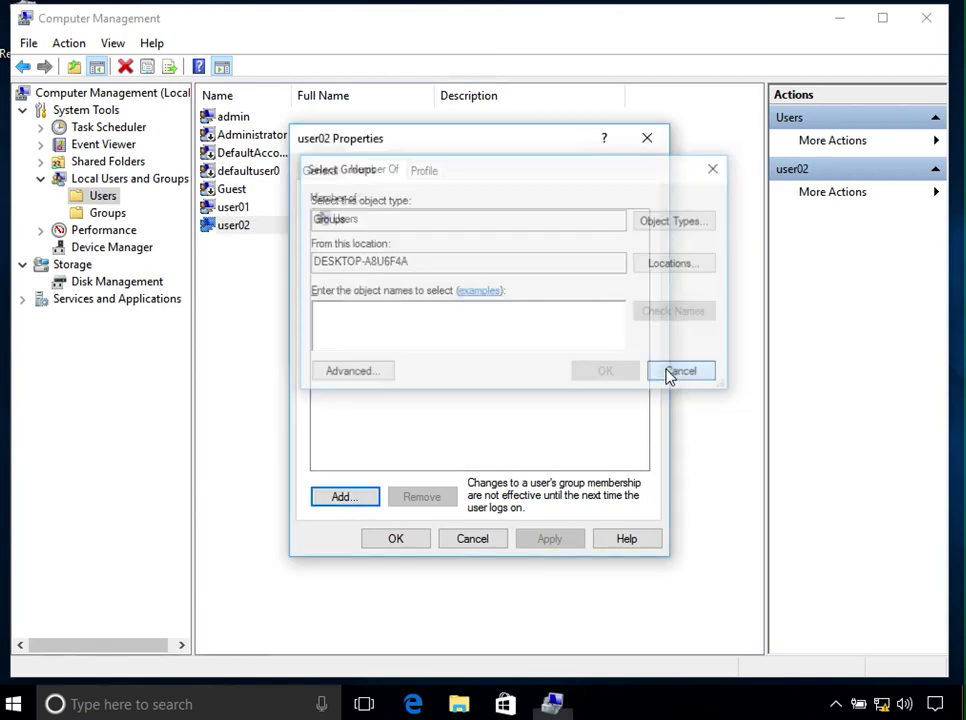
pyautogui.click(416, 535)
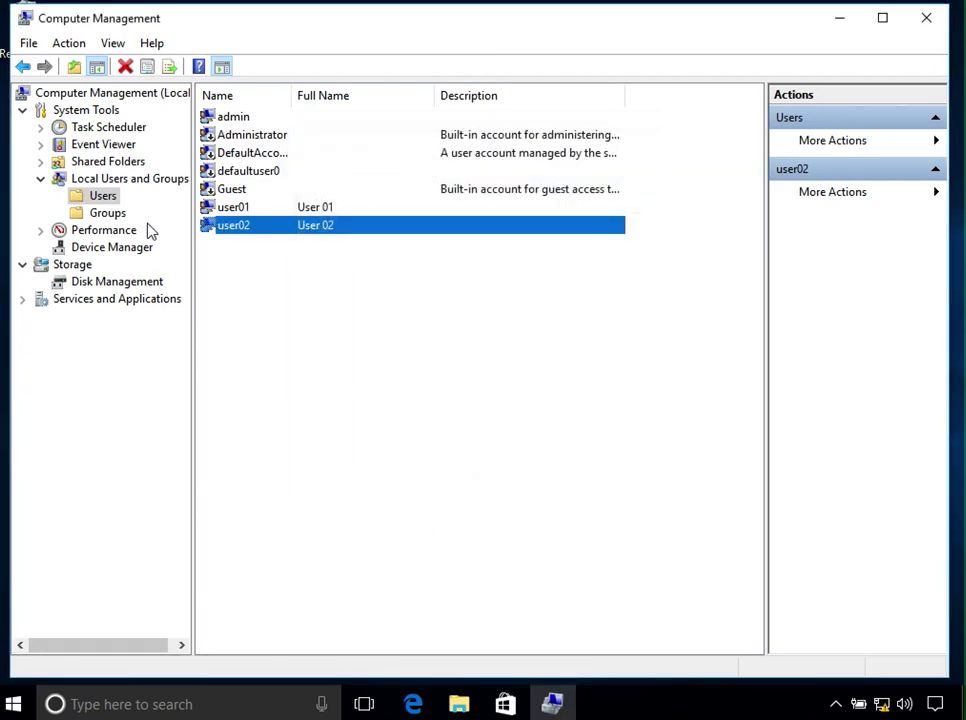
# - Open the Administrators group's Properties from the local Groups list
pyautogui.click(112, 214)
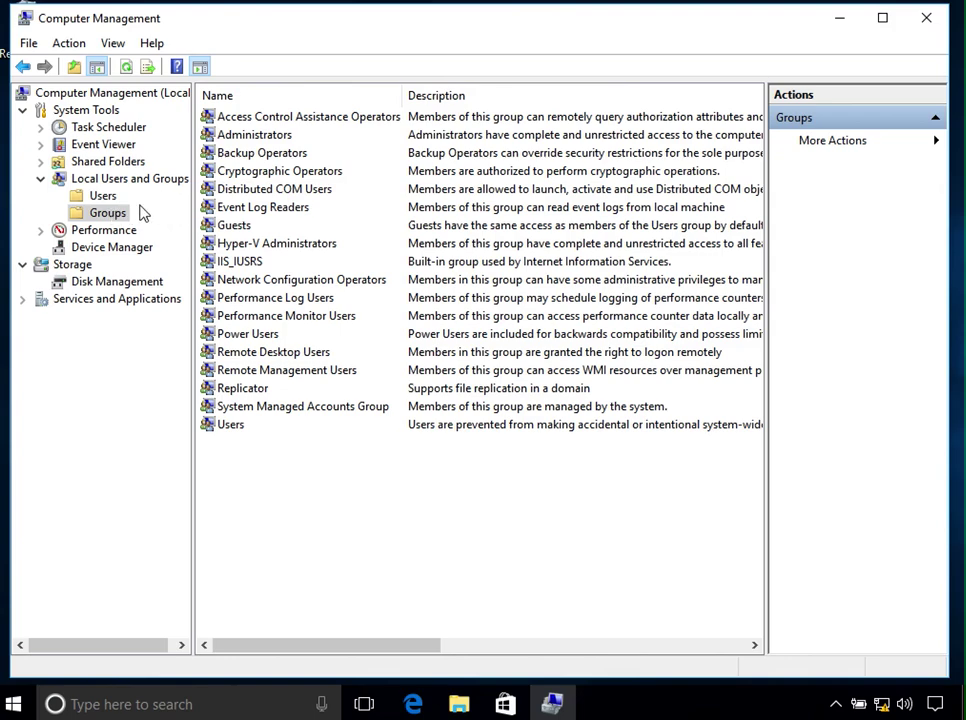
pyautogui.click(268, 137)
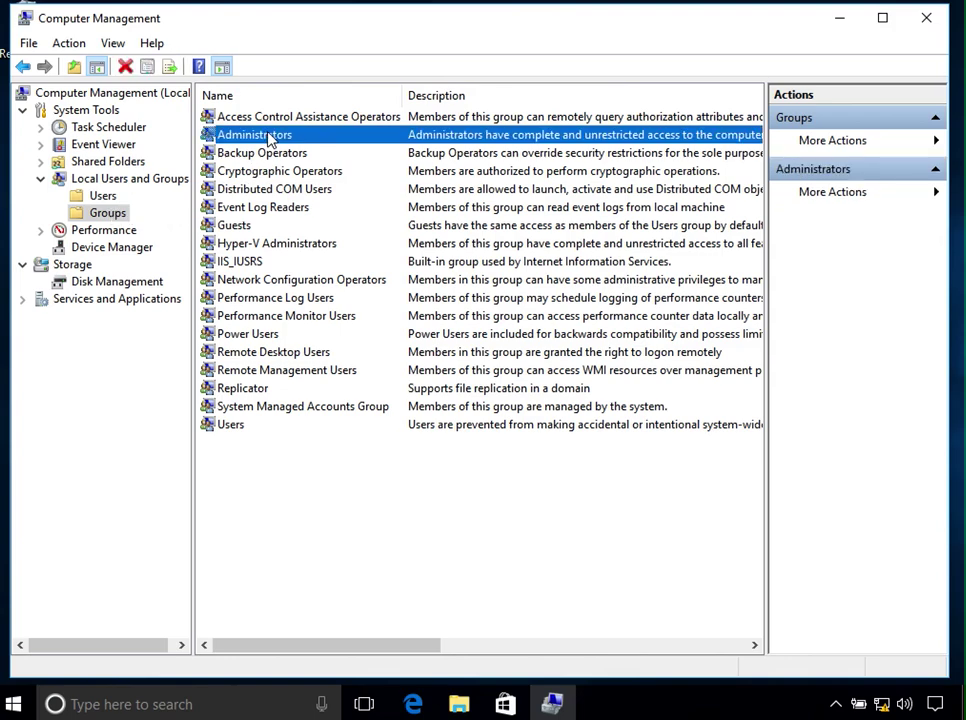
pyautogui.click(254, 170)
pyautogui.click(258, 150)
pyautogui.click(258, 140)
pyautogui.rightClick(259, 140)
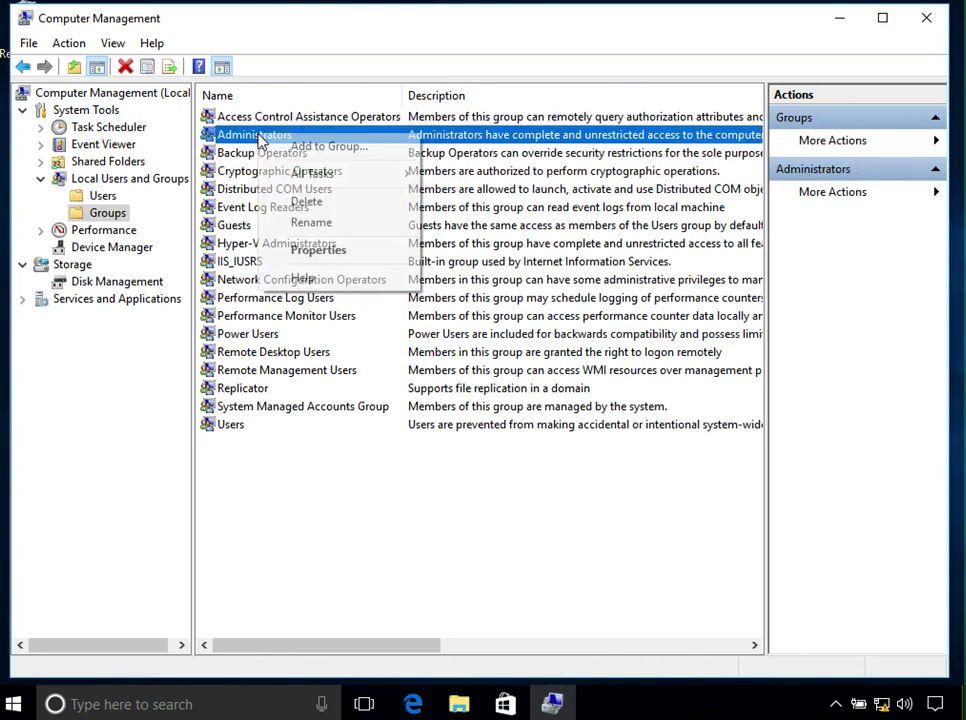
pyautogui.click(333, 252)
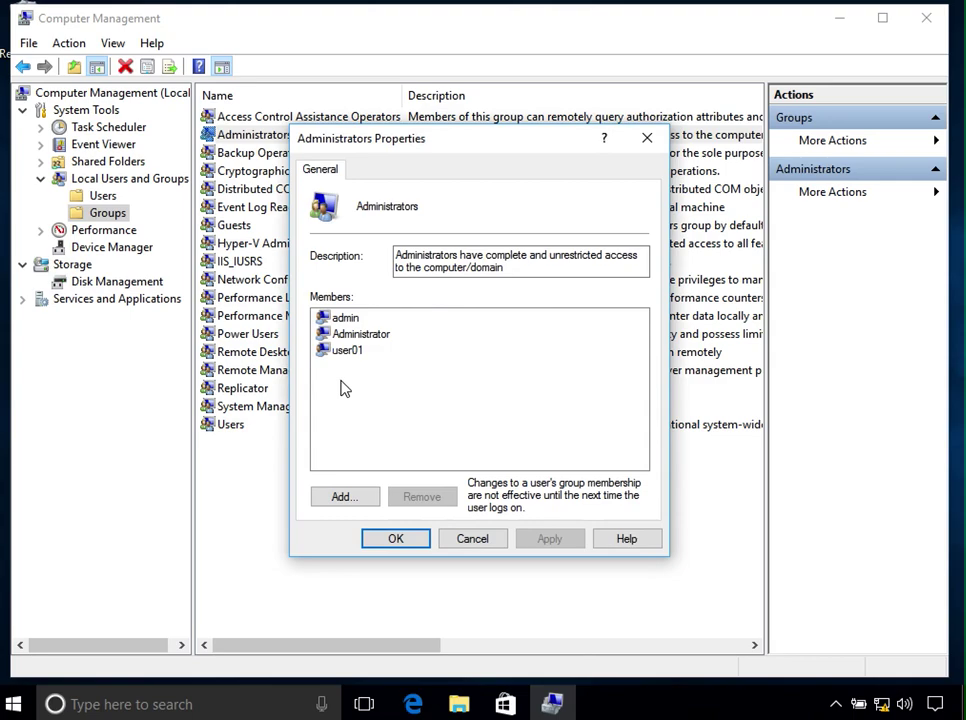
# - Add user02 to the Administrators members, verifying the name with Check Names
pyautogui.click(372, 503)
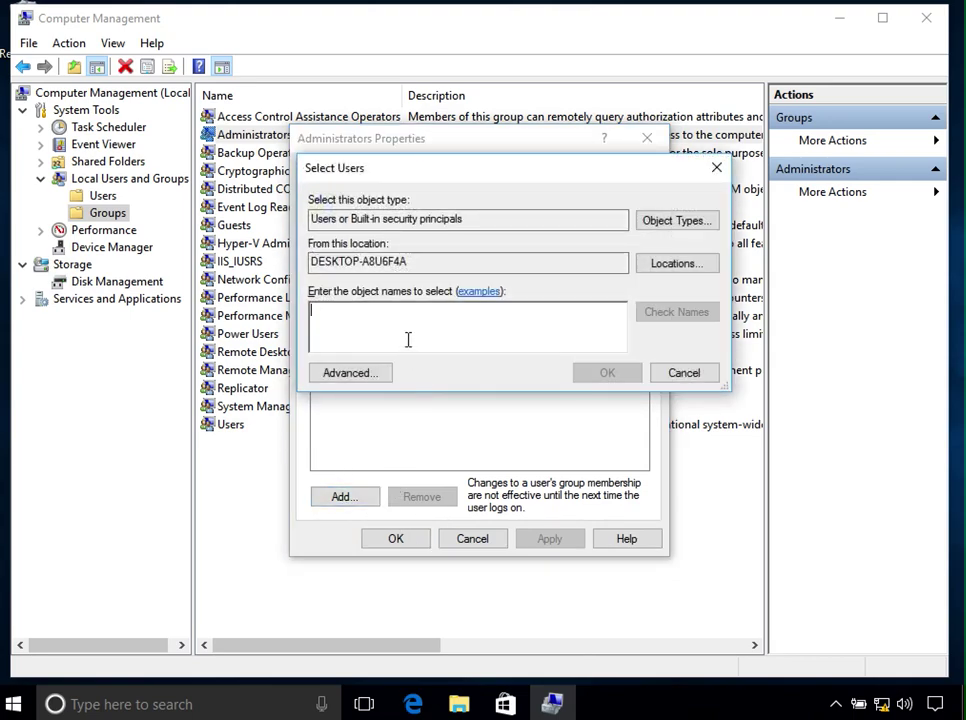
pyautogui.write('user02')
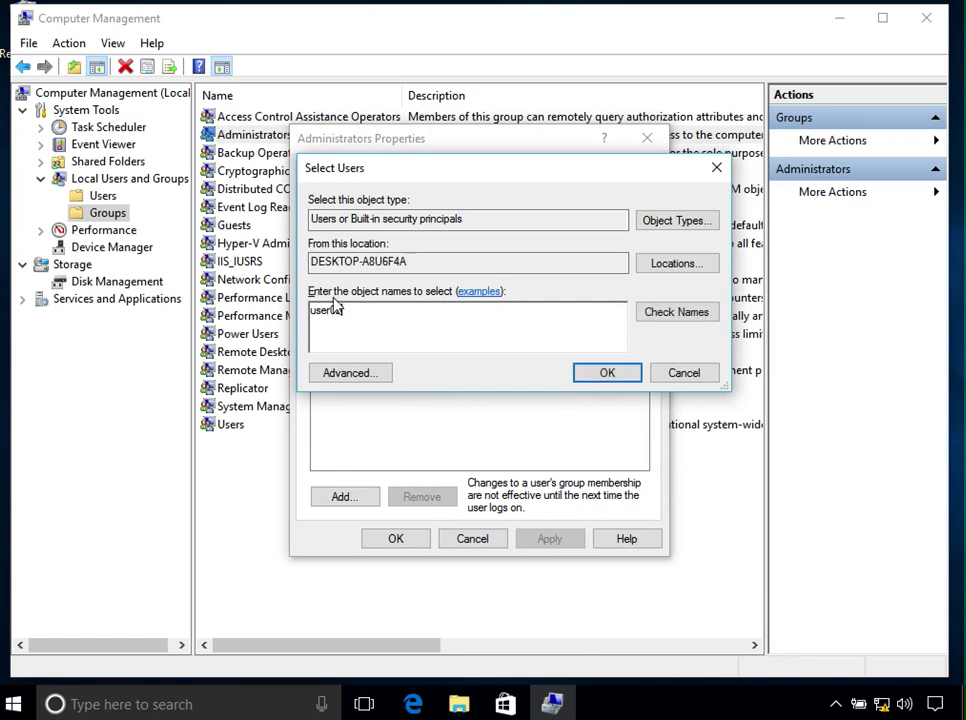
pyautogui.click(688, 318)
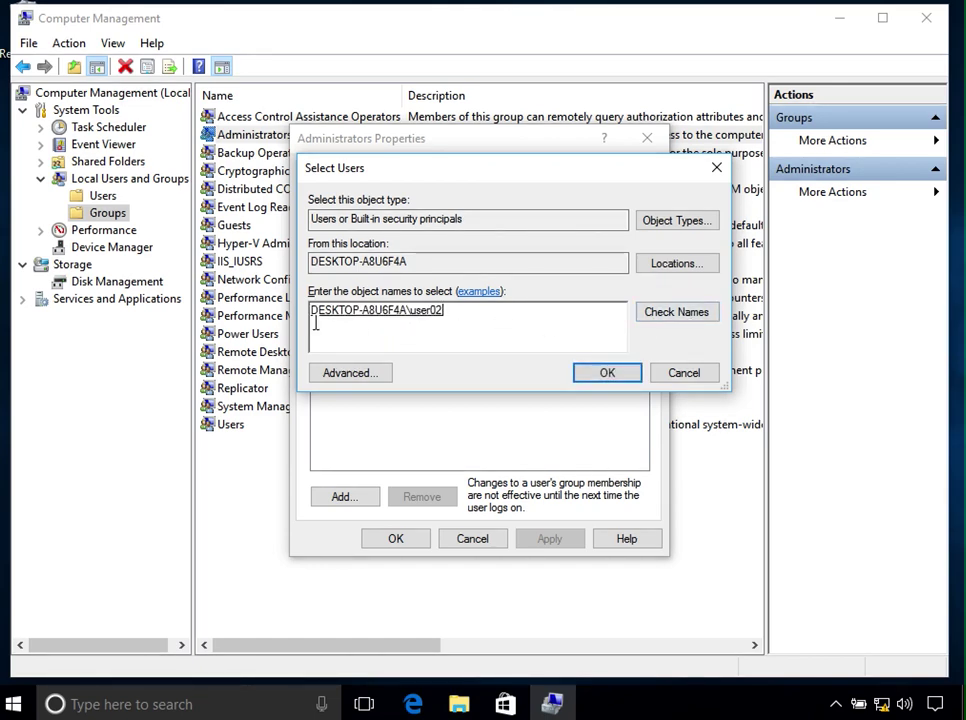
pyautogui.click(607, 374)
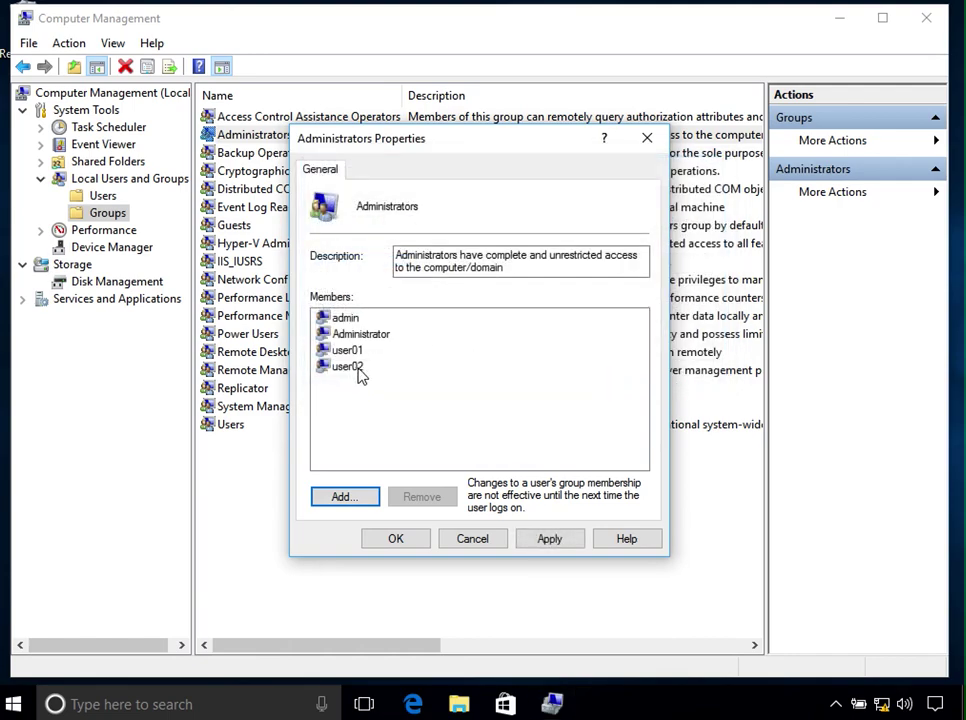
# - Save the Administrators change, then confirm user02's Member Of lists Administrators and Users
pyautogui.click(400, 540)
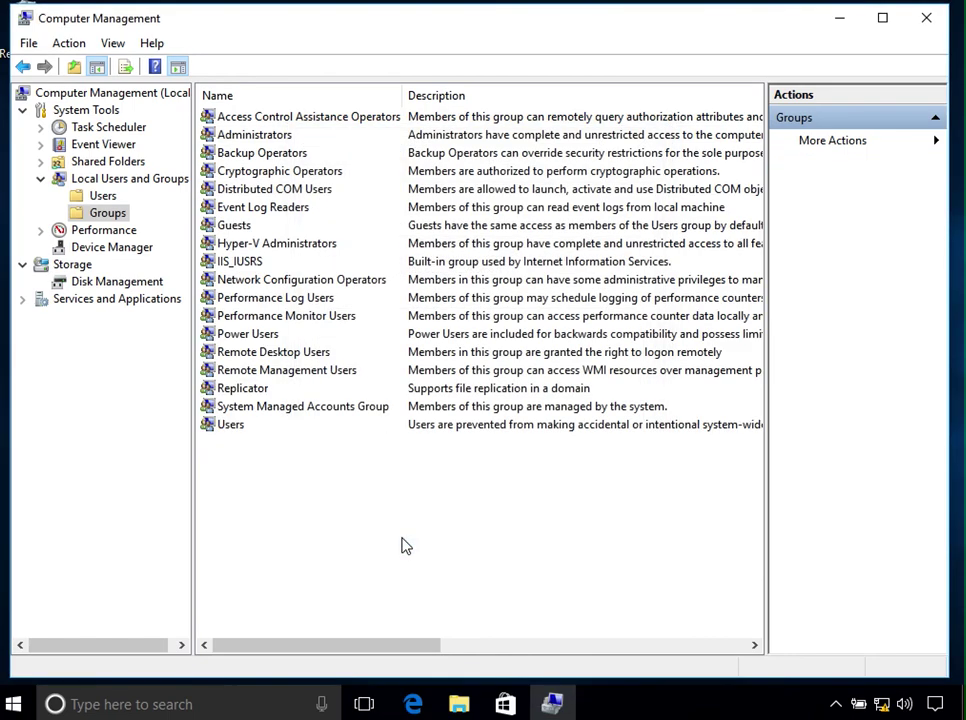
pyautogui.click(103, 196)
pyautogui.click(268, 226)
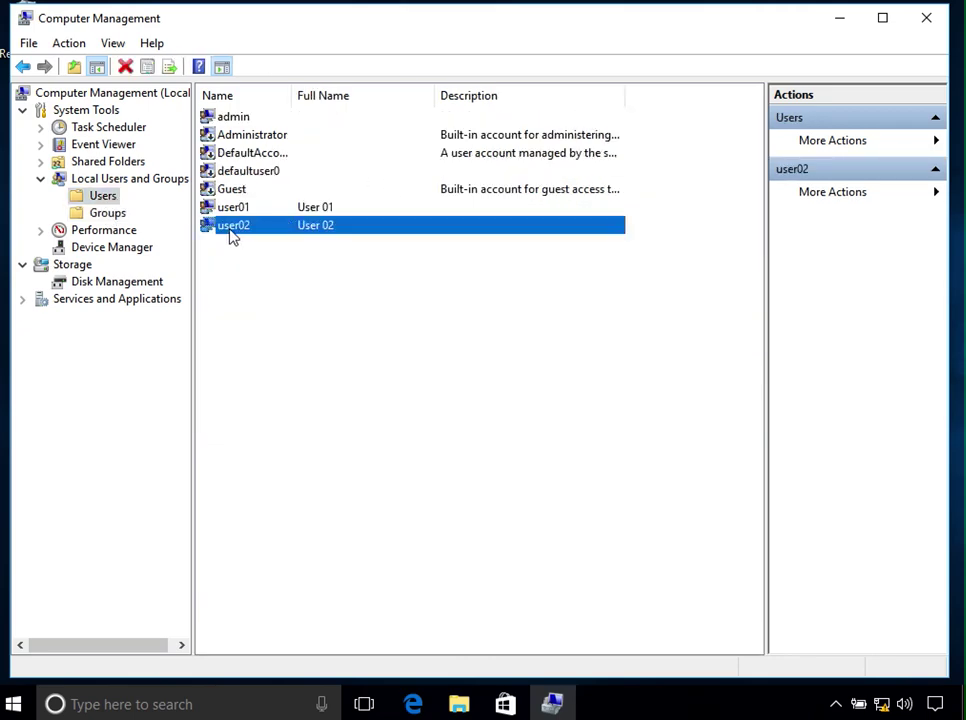
pyautogui.rightClick(237, 233)
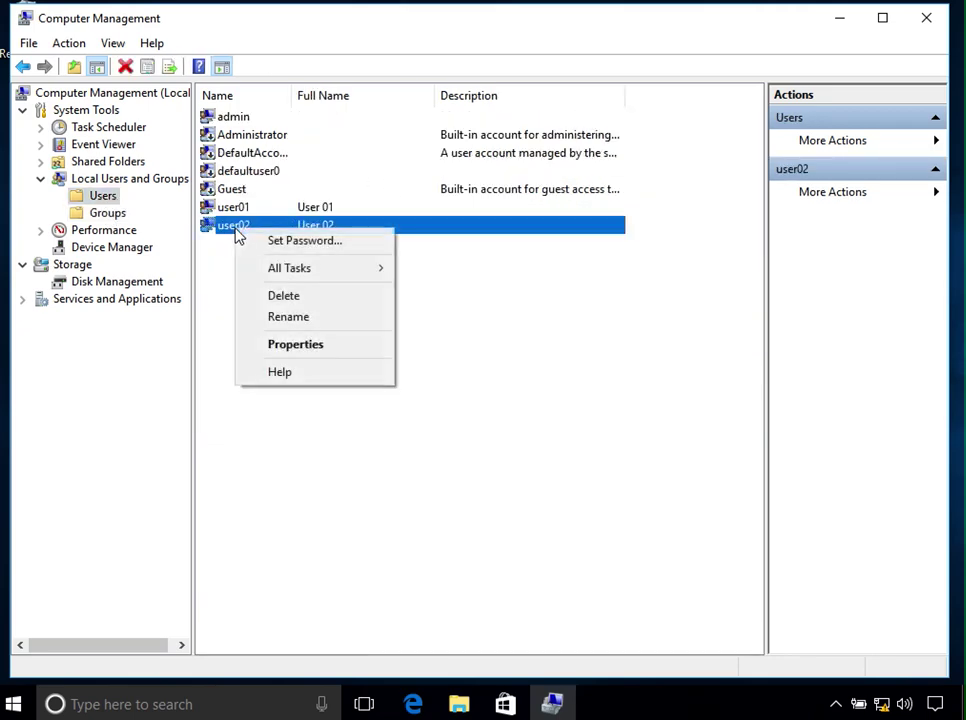
pyautogui.click(351, 344)
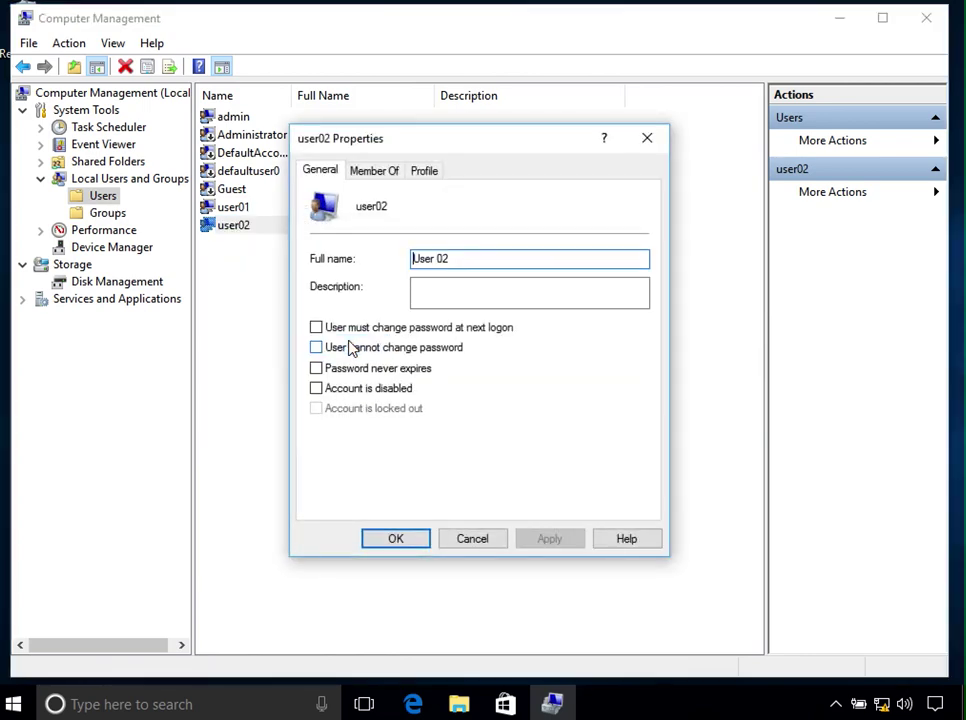
pyautogui.click(369, 178)
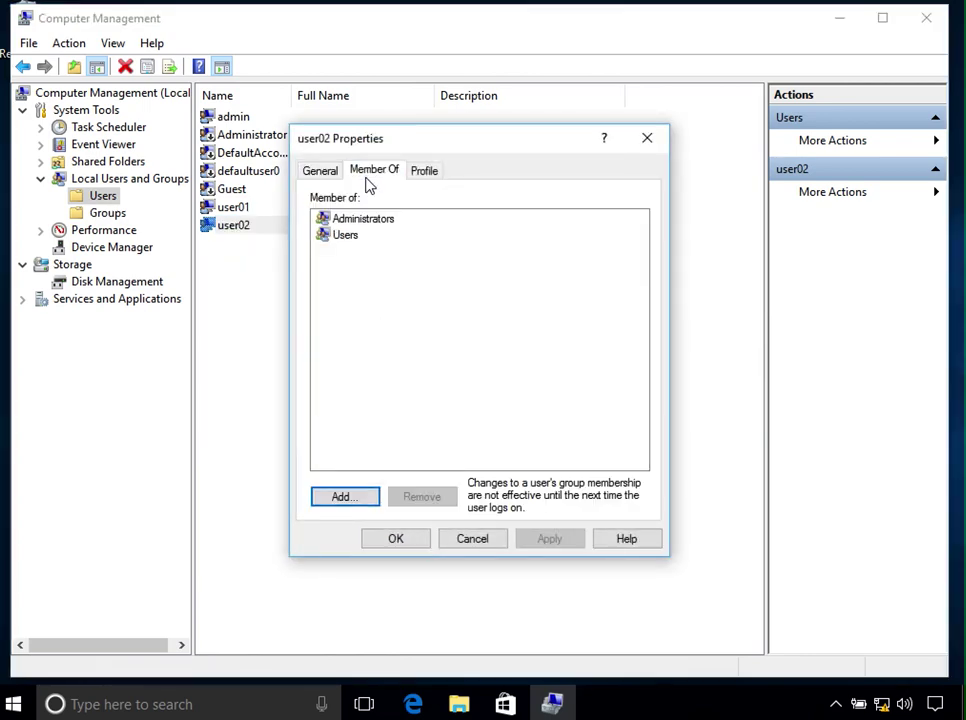
pyautogui.click(345, 236)
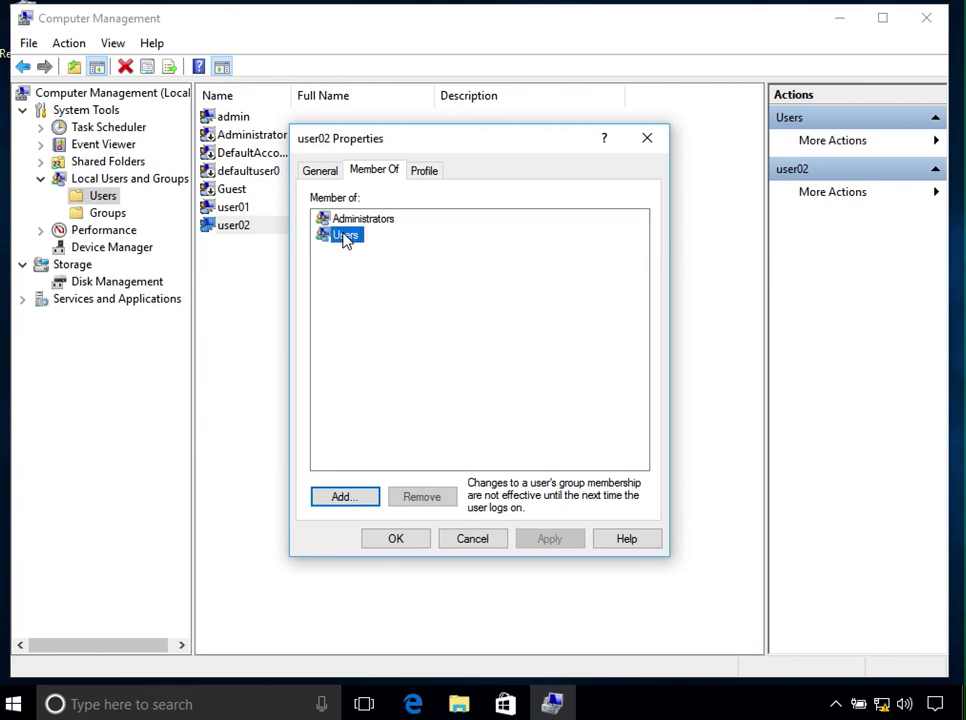
pyautogui.click(352, 224)
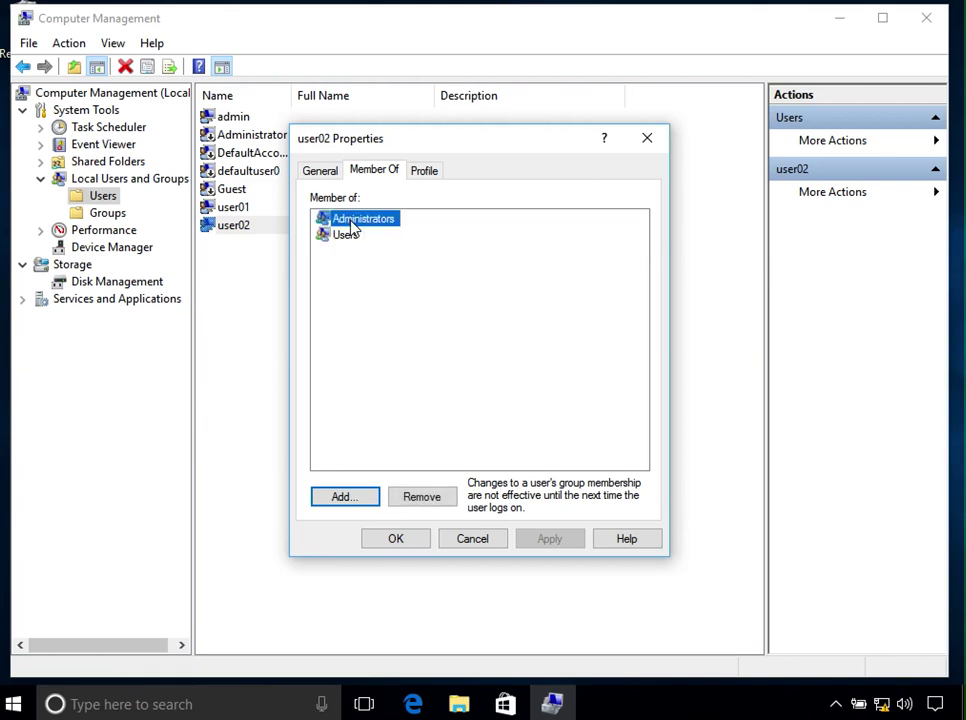
pyautogui.click(401, 540)
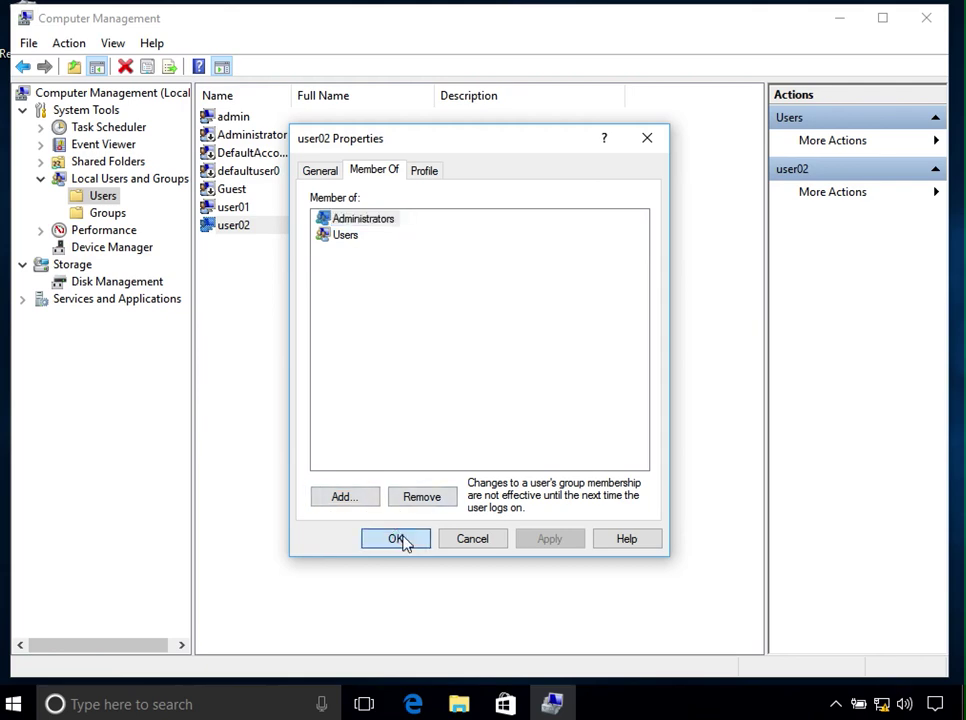
# - Minimize Computer Management and close File Explorer to reveal the bare desktop
pyautogui.click(840, 22)
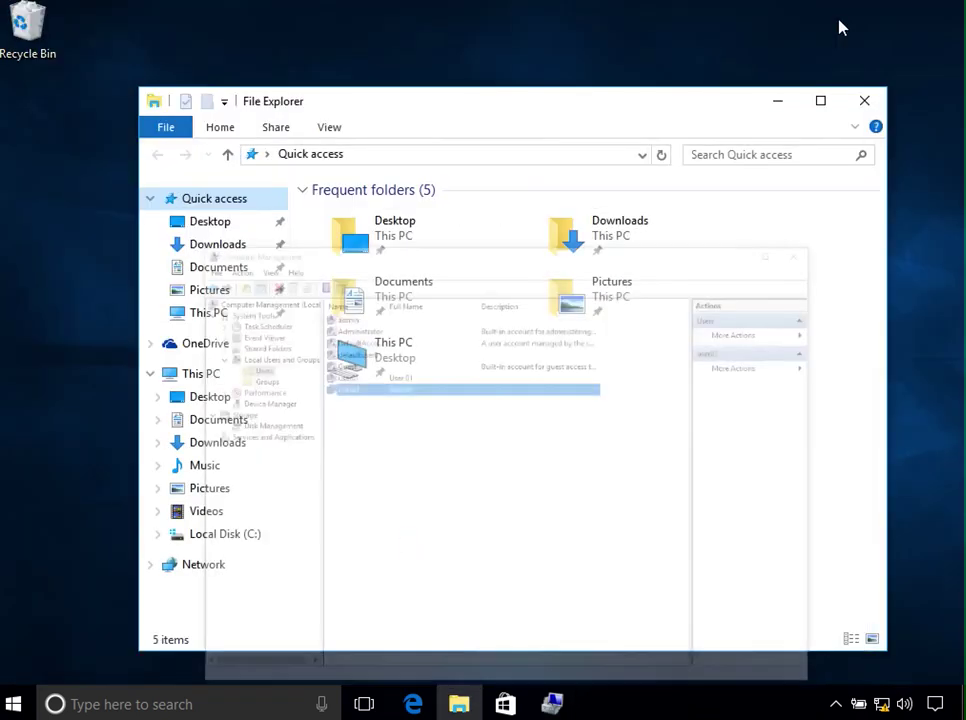
pyautogui.click(860, 108)
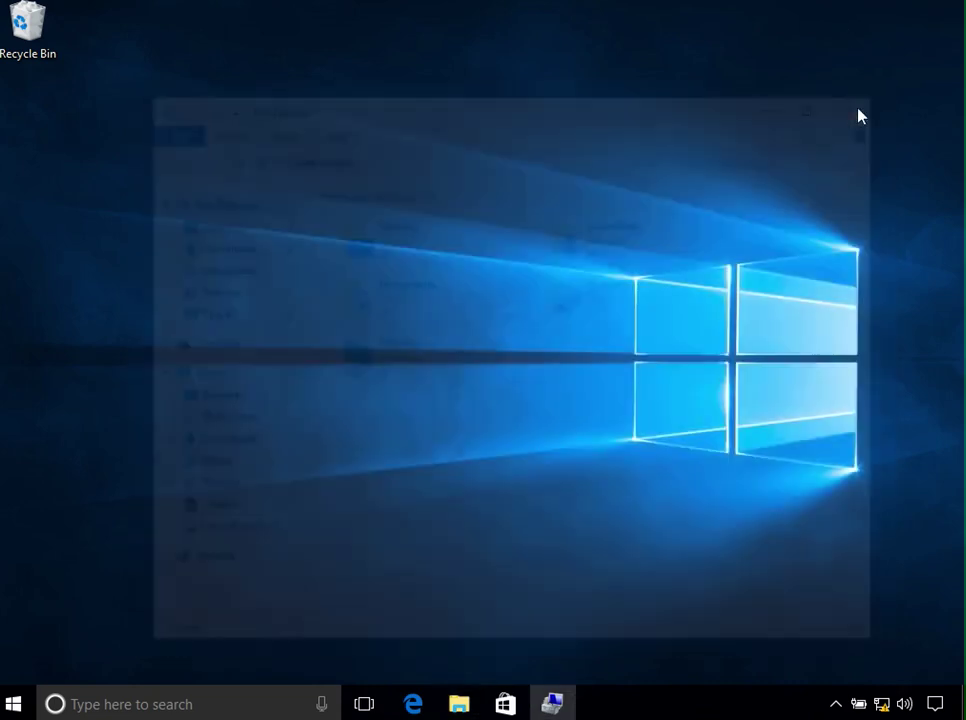